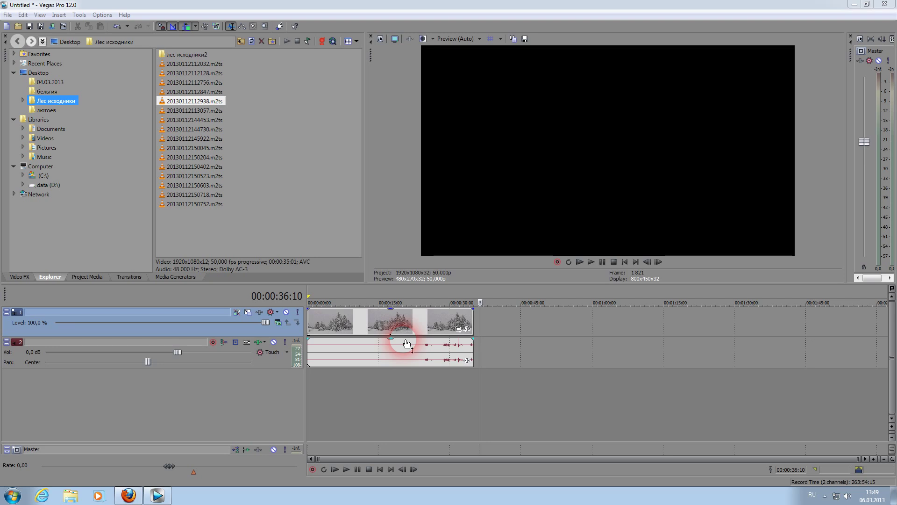
Check the project's video properties, including frame rate and field order, and close them unchanged.
click(380, 40)
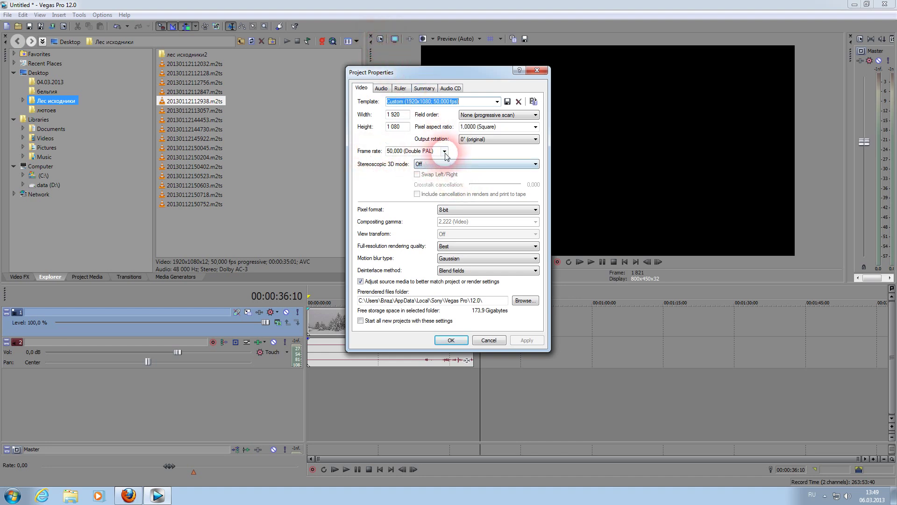
click(527, 115)
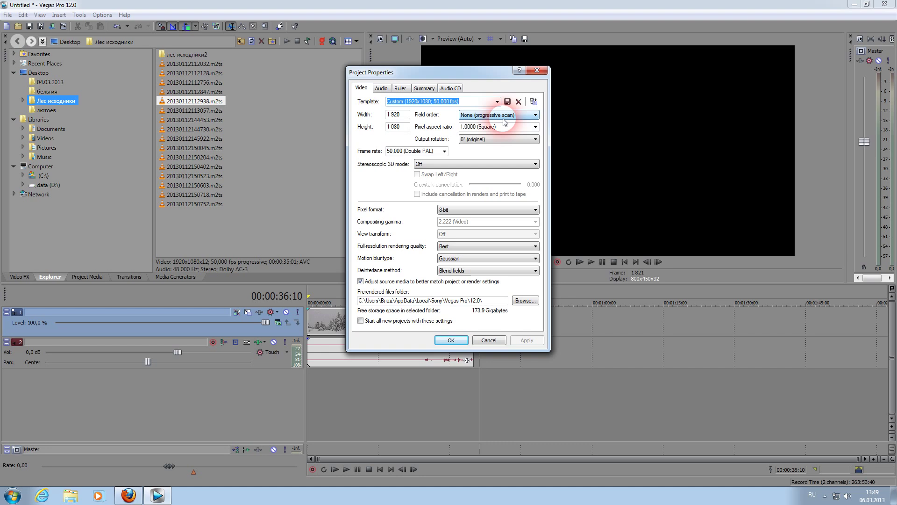
click(537, 70)
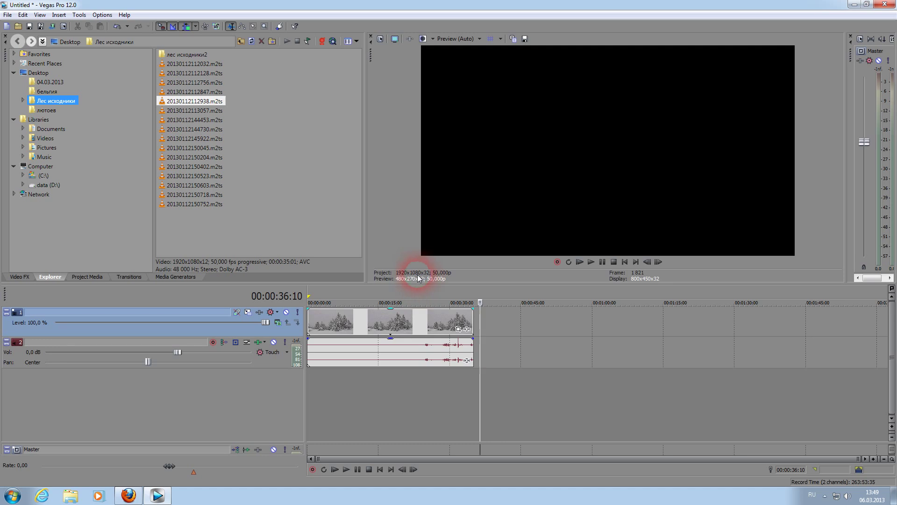
Set the timeline selection to the entire project and place the cursor at the end of the clip.
click(425, 326)
click(403, 360)
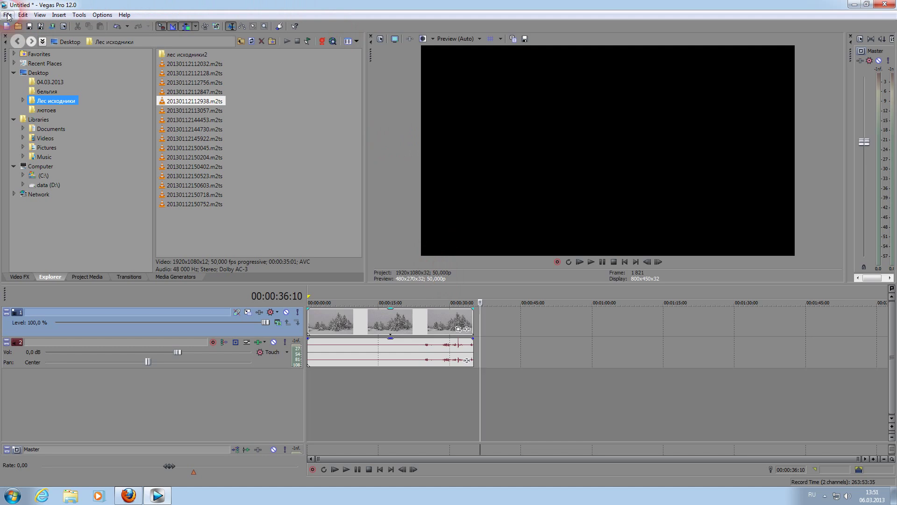
right_click(374, 296)
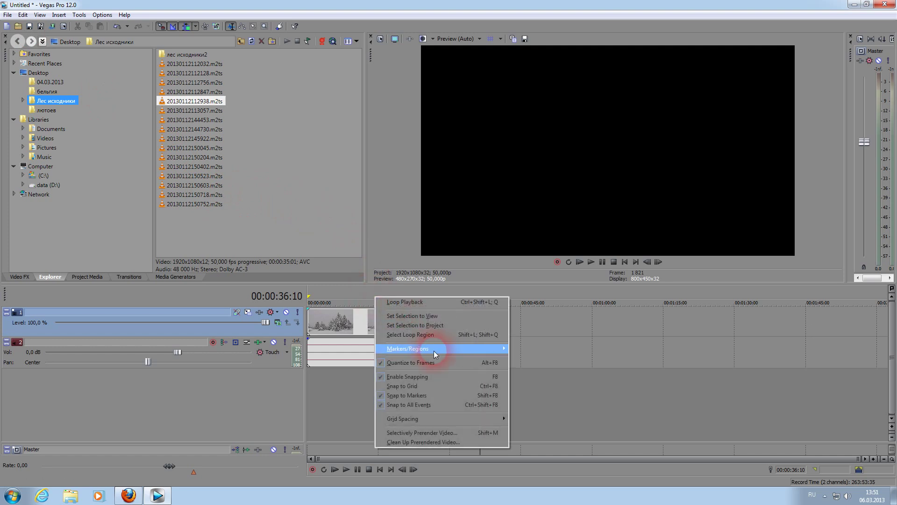
right_click(343, 293)
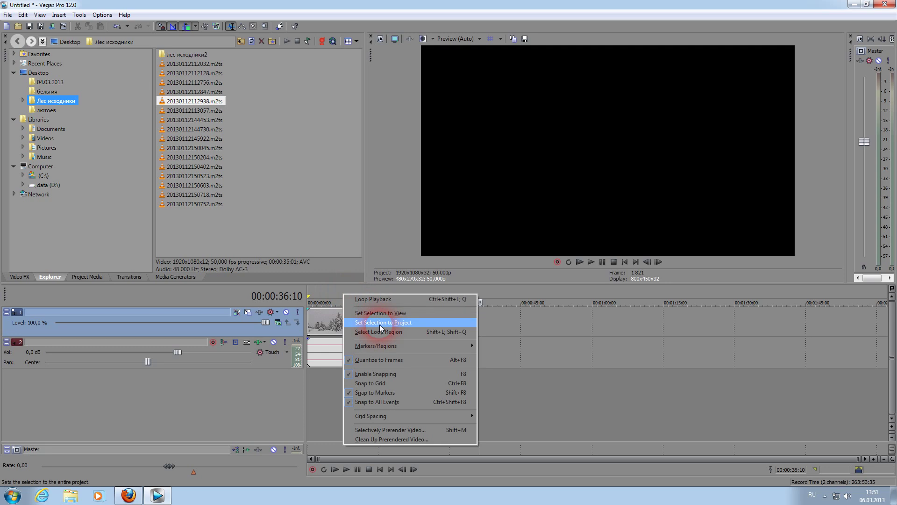
click(380, 327)
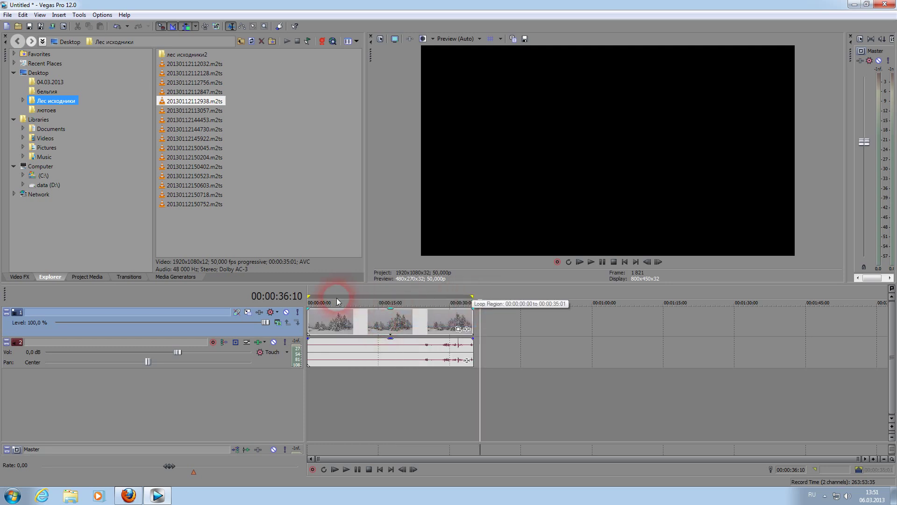
click(473, 406)
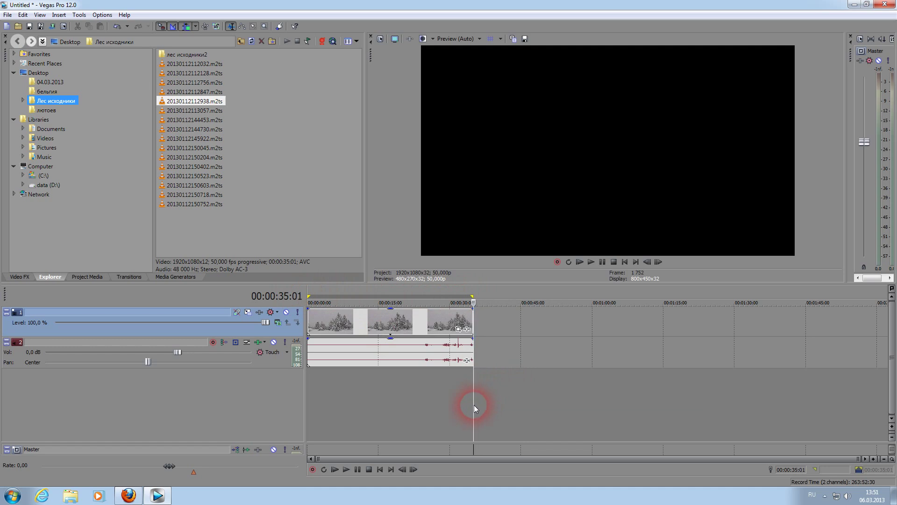
Open the Render As dialog and enlarge its window in width and height.
click(8, 14)
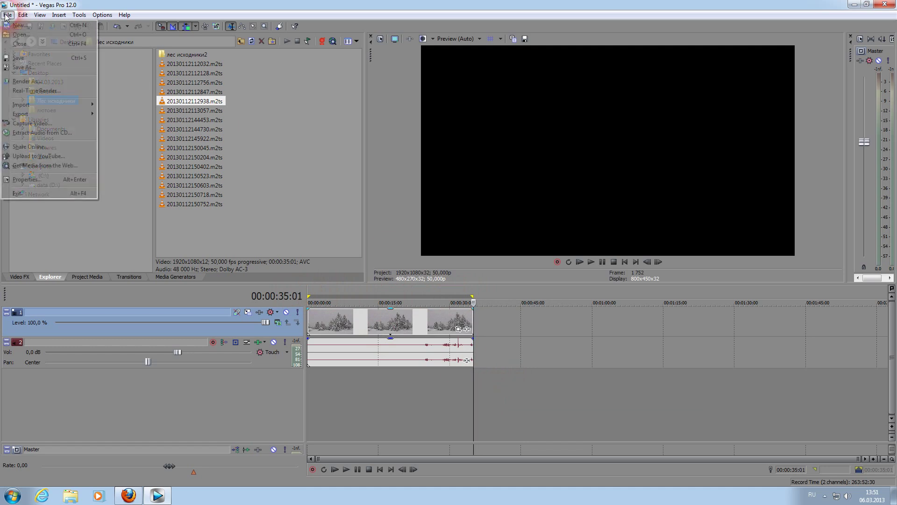
click(20, 83)
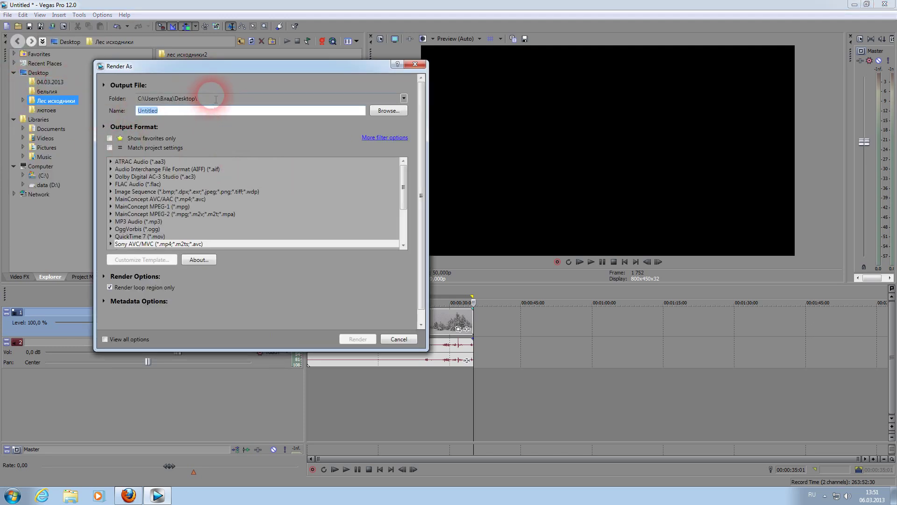
drag(431, 279, 579, 262)
drag(328, 354, 315, 404)
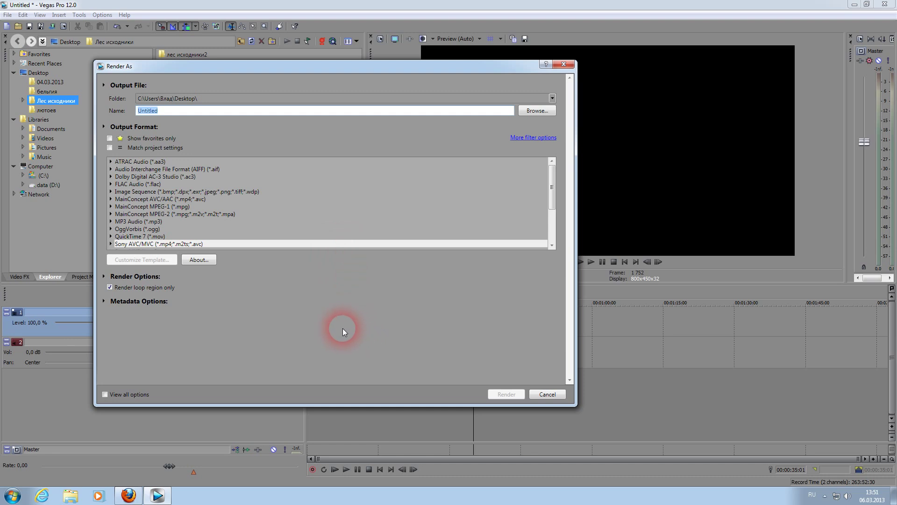
Select the 5 Mbps HD 720-25p Video template under Windows Media Video V11 and open its custom settings.
drag(554, 192, 559, 237)
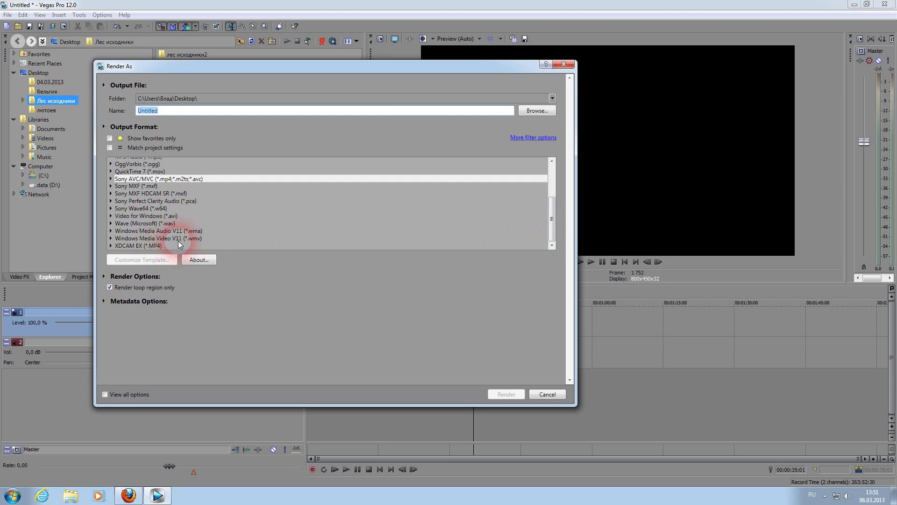
click(111, 239)
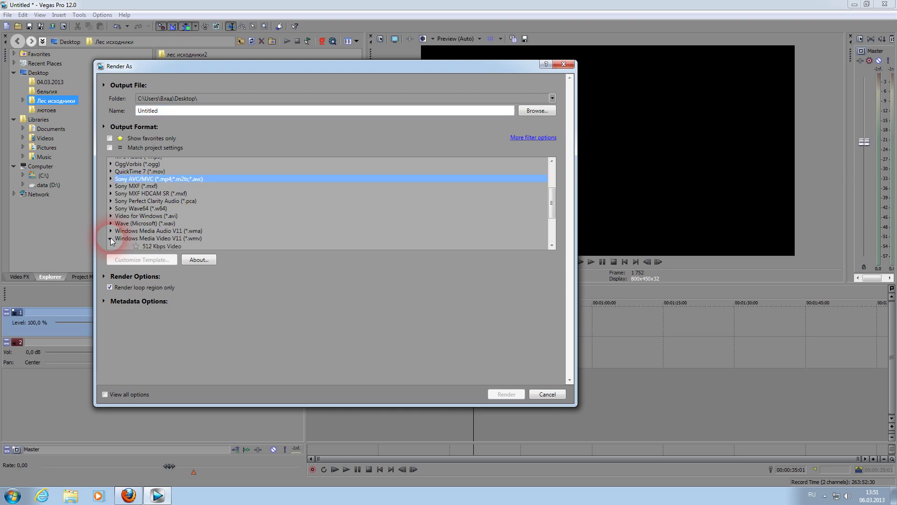
drag(551, 210, 547, 234)
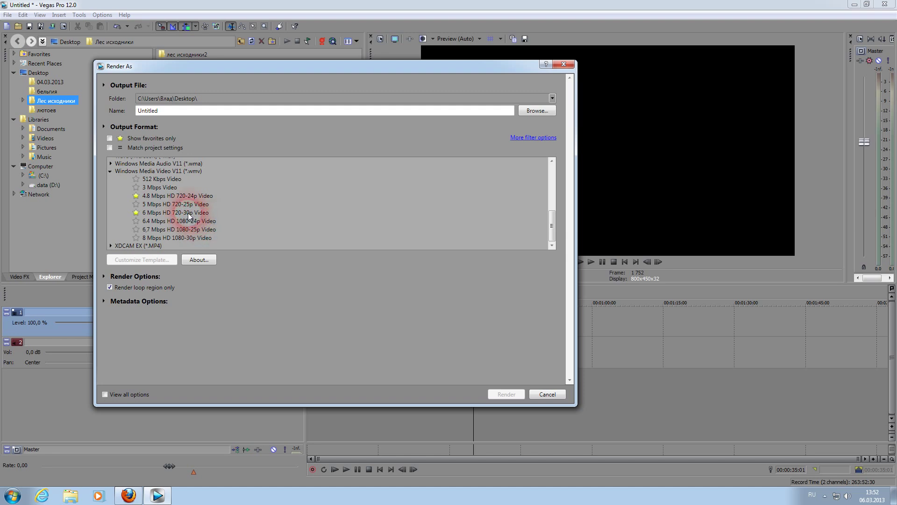
click(167, 204)
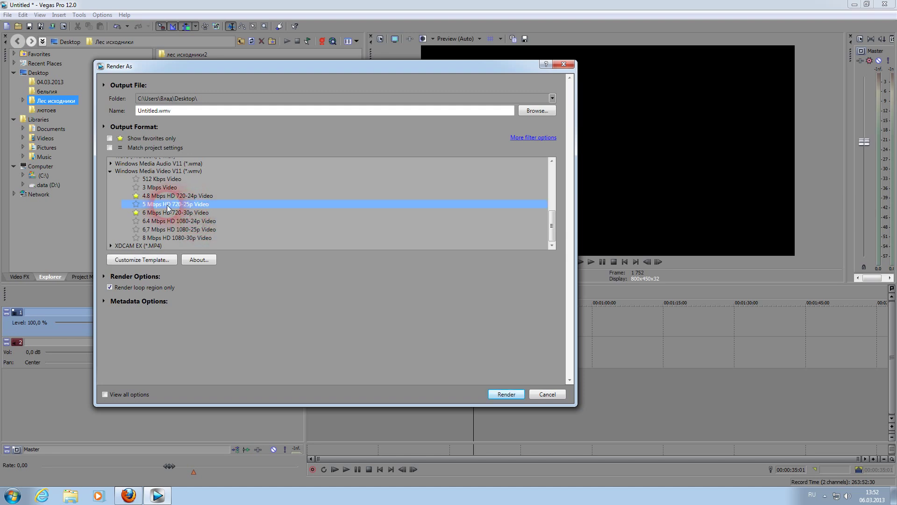
click(160, 265)
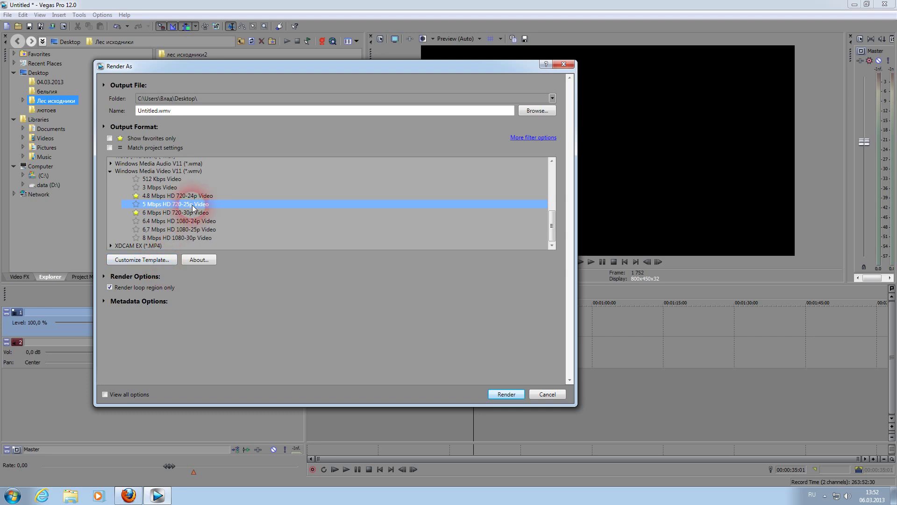
click(169, 269)
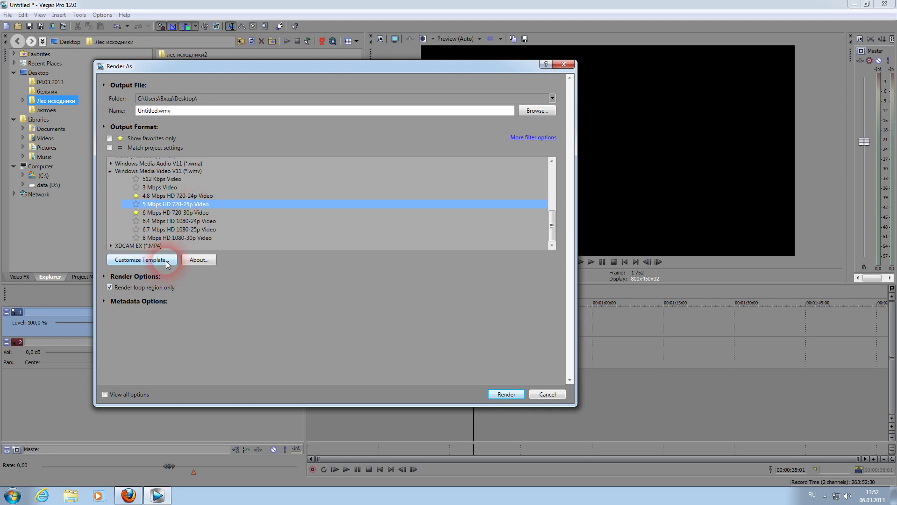
Review the template's audio, video, bit rate, index/summary and project settings, ending on the video settings.
click(279, 335)
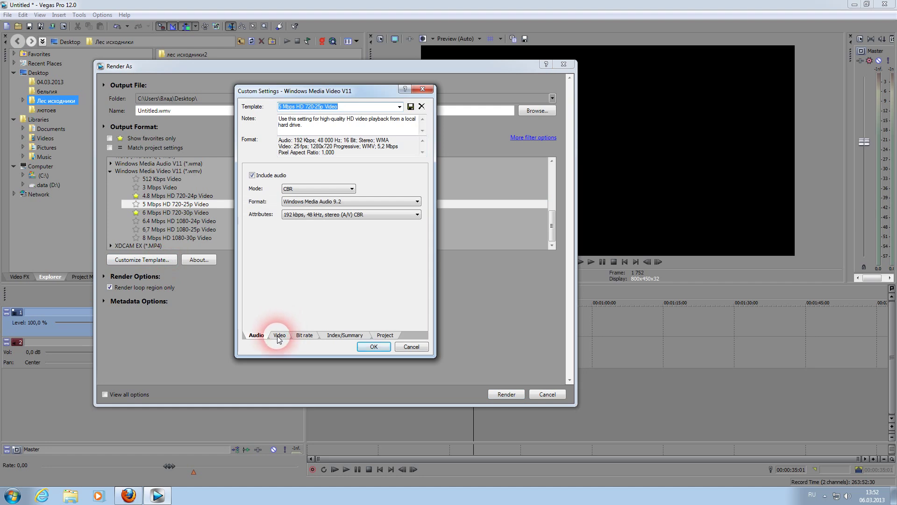
click(305, 335)
click(356, 335)
click(383, 335)
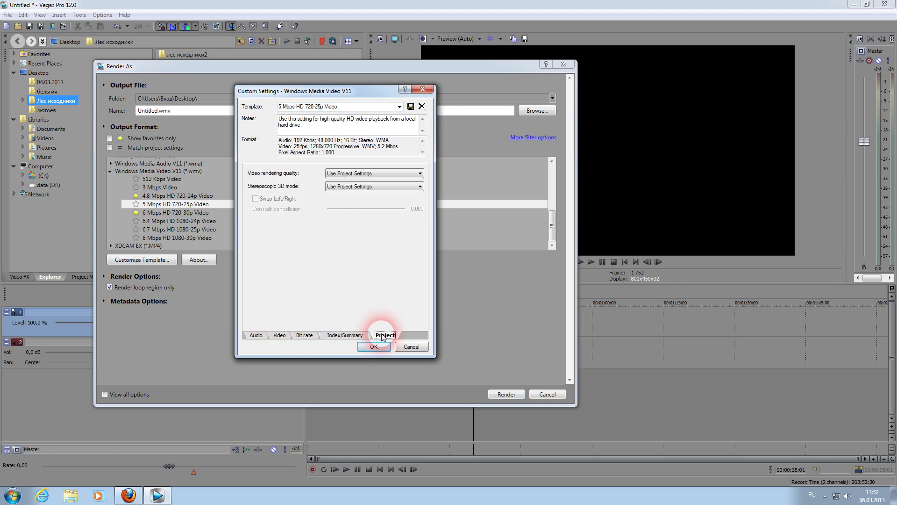
click(257, 336)
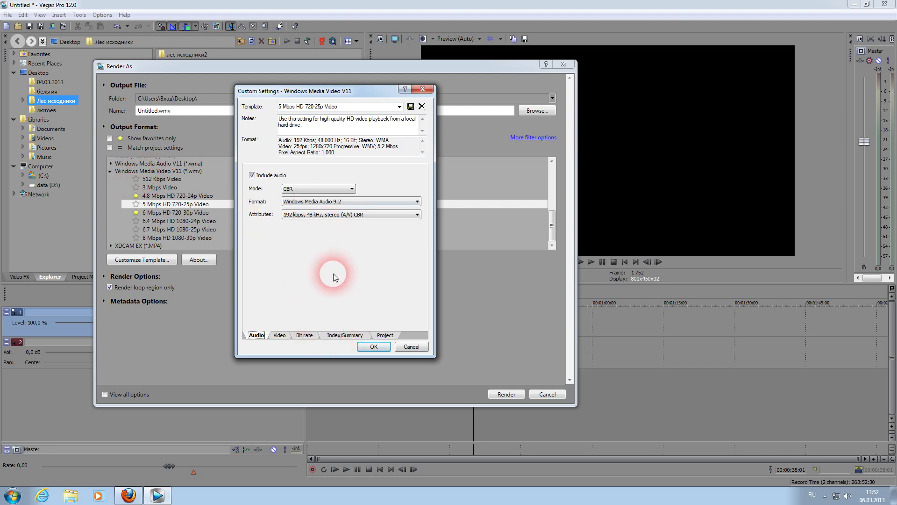
click(280, 335)
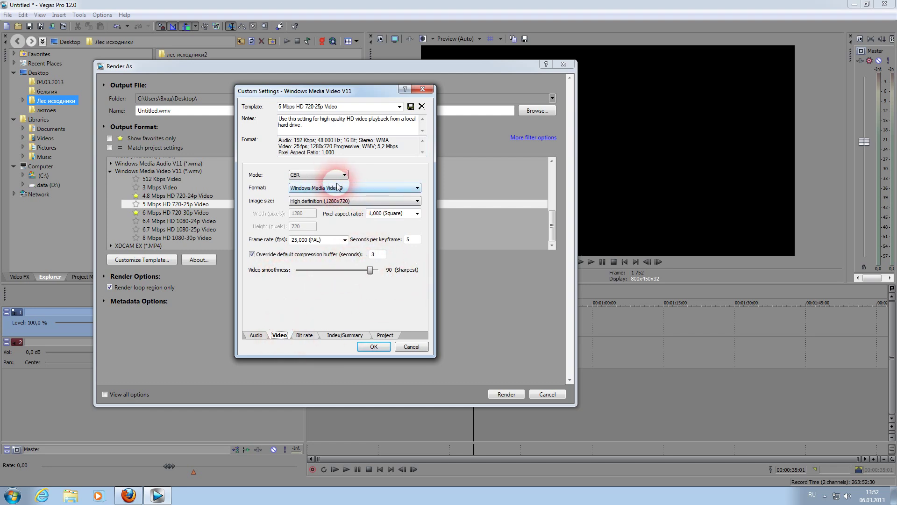
Examine the available video formats, image sizes and frame rates of the template, and cancel the custom settings.
click(416, 188)
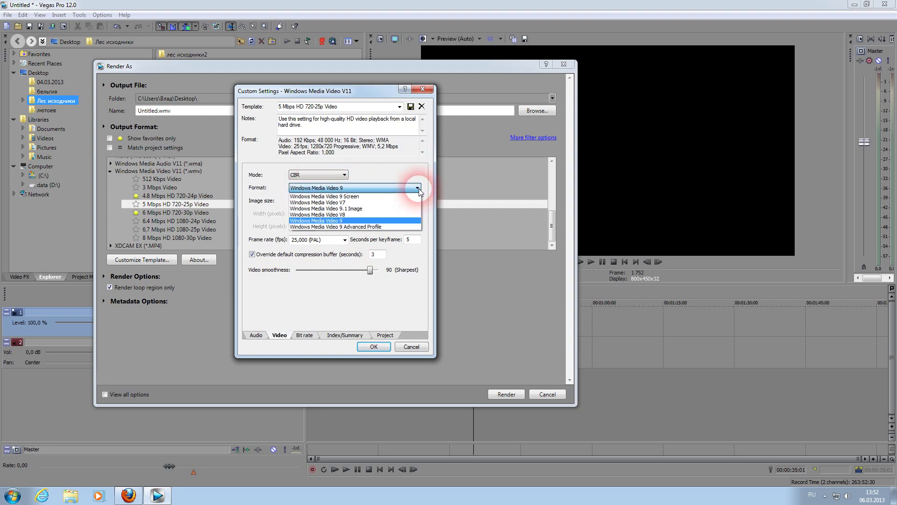
click(415, 189)
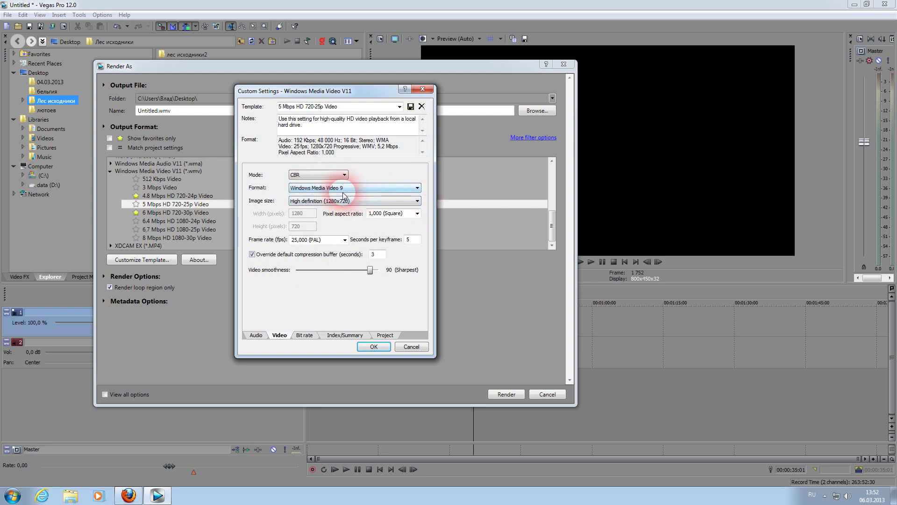
click(327, 201)
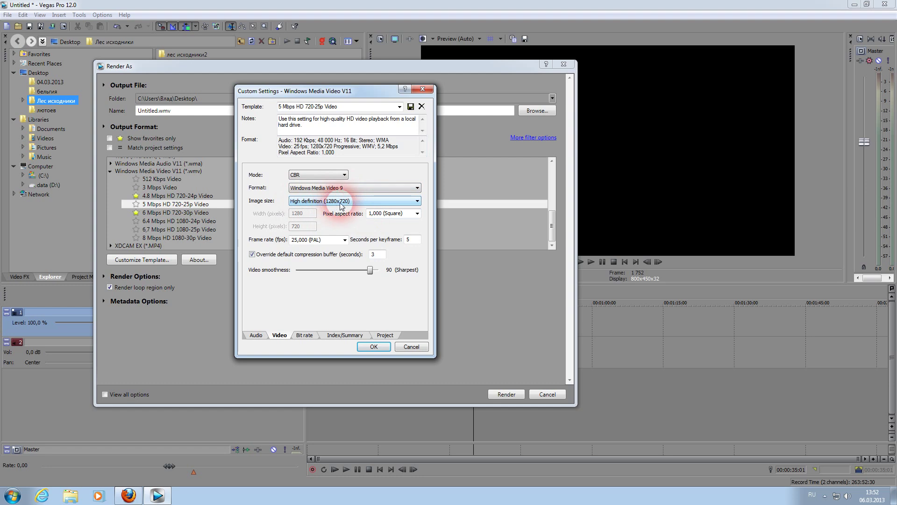
click(417, 201)
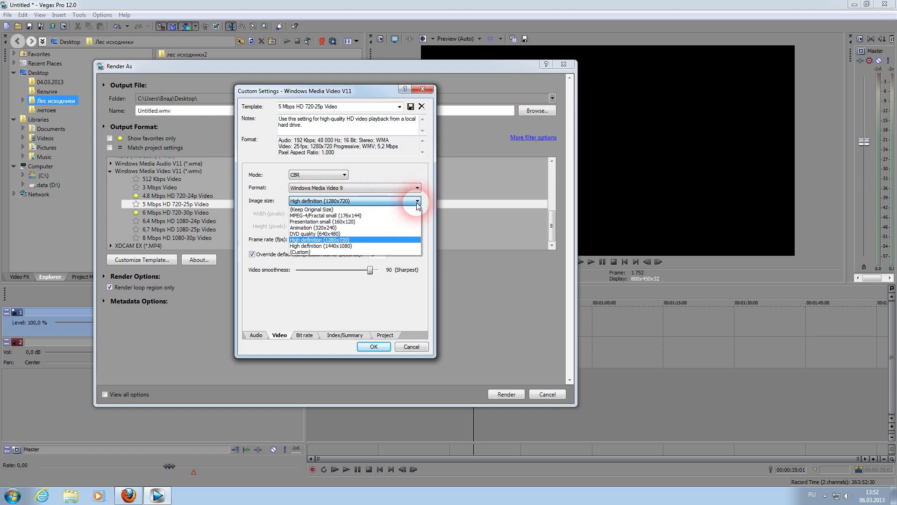
click(382, 239)
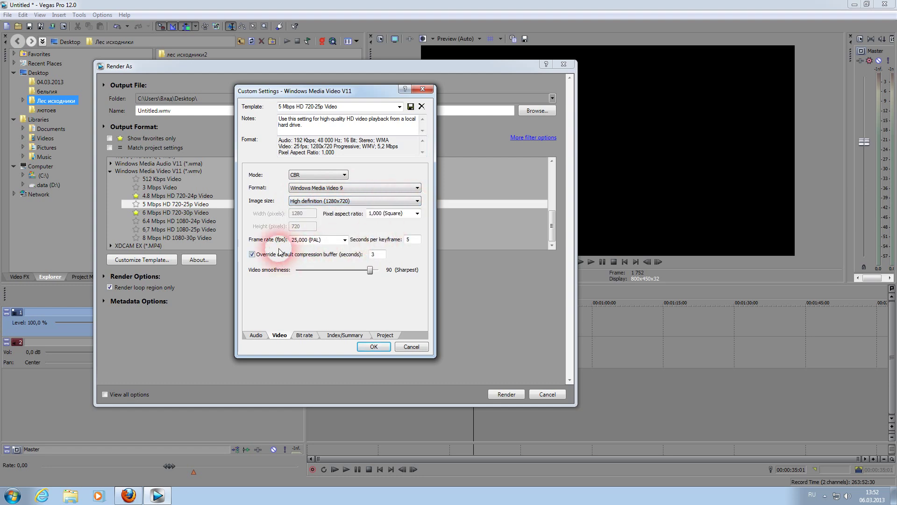
click(344, 240)
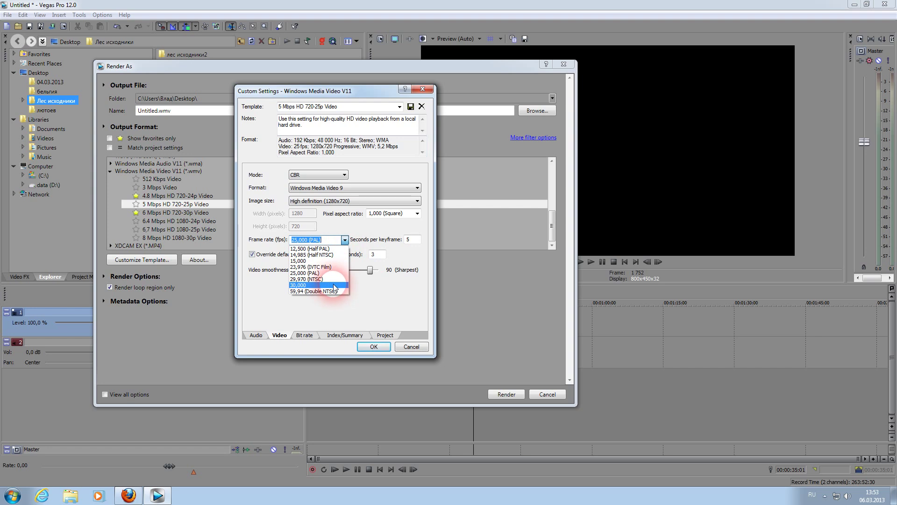
click(381, 315)
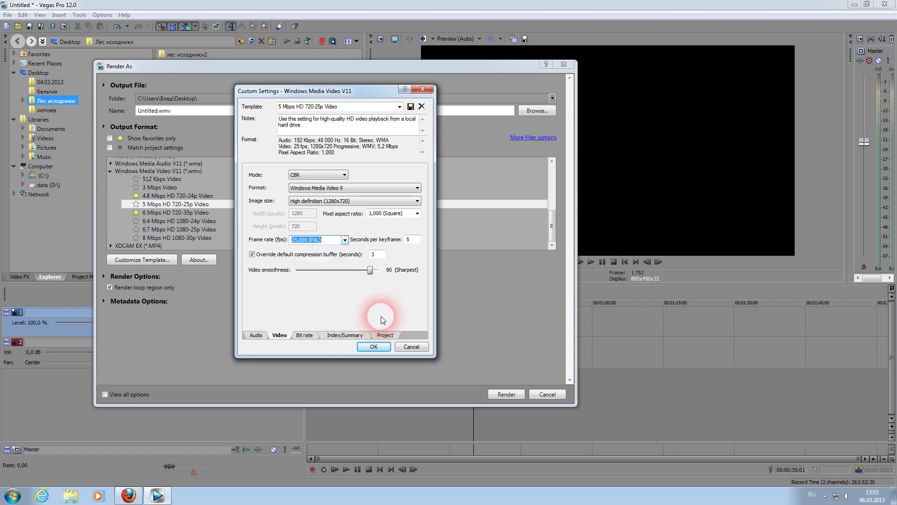
click(345, 240)
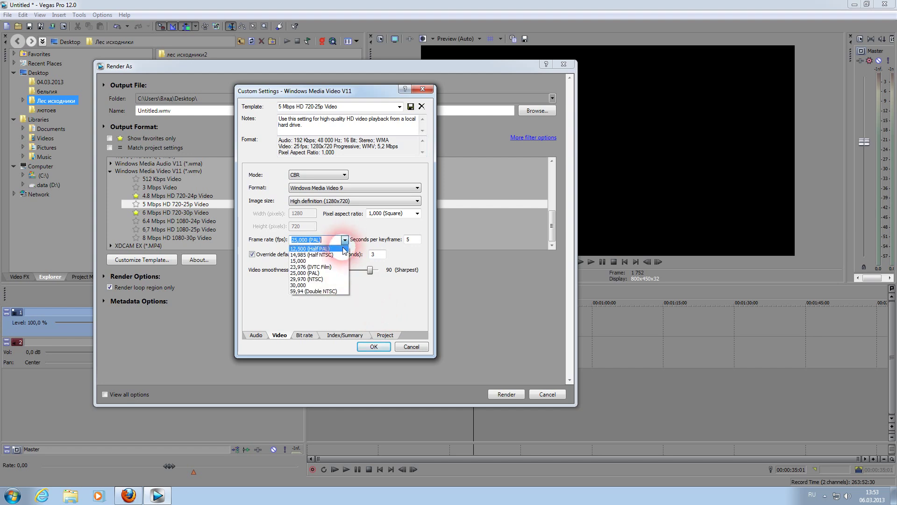
click(400, 301)
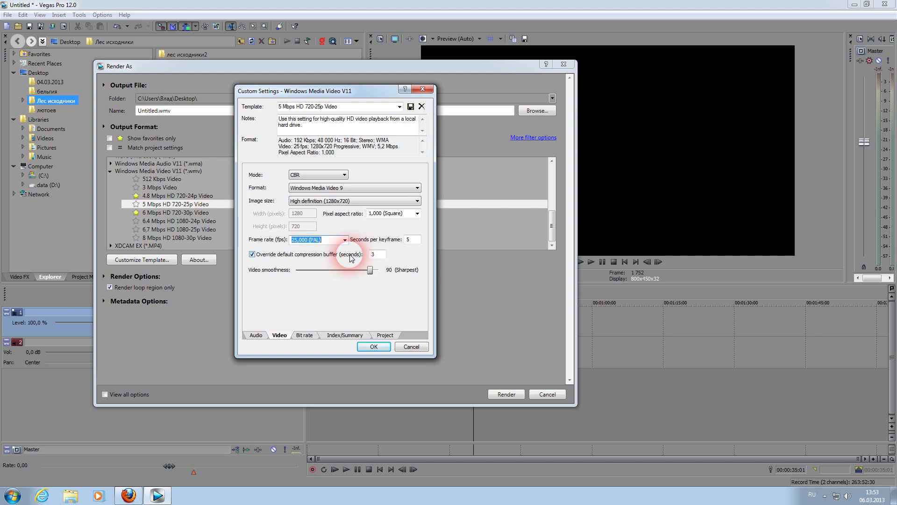
click(411, 347)
Compare the 4.8, 5 and 6 Mbps HD 720 templates of Windows Media Video V11, and collapse that format group.
click(158, 213)
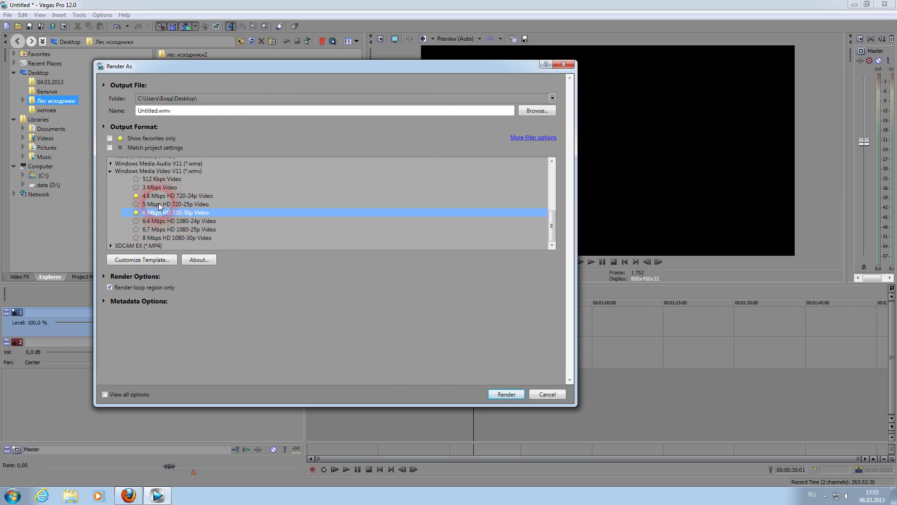
click(158, 204)
click(172, 199)
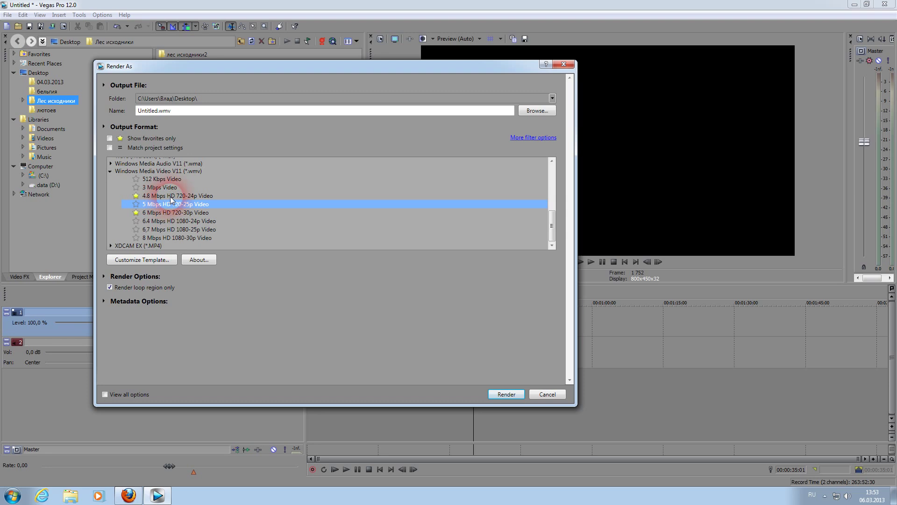
click(174, 196)
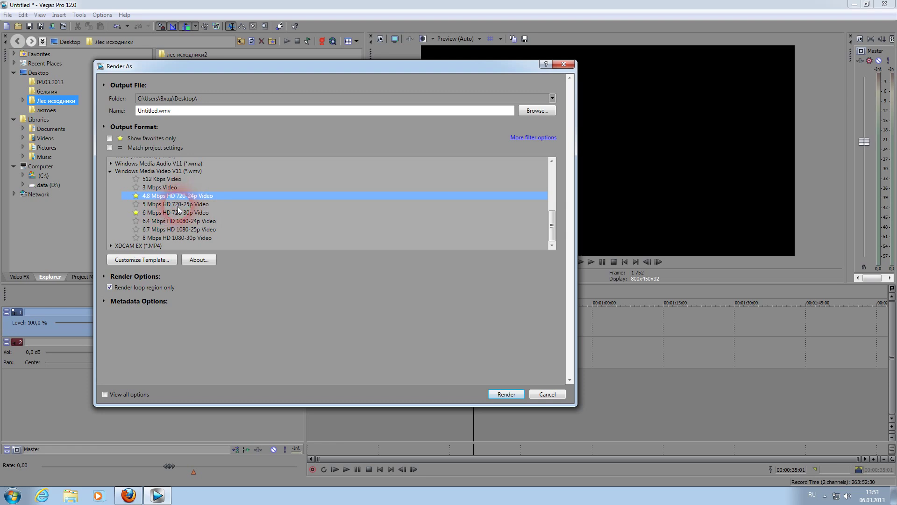
click(181, 204)
click(180, 213)
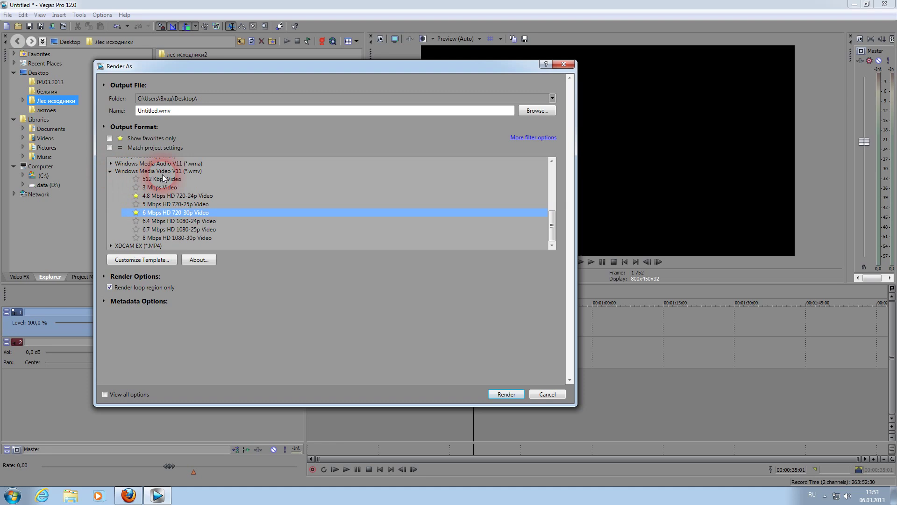
click(111, 172)
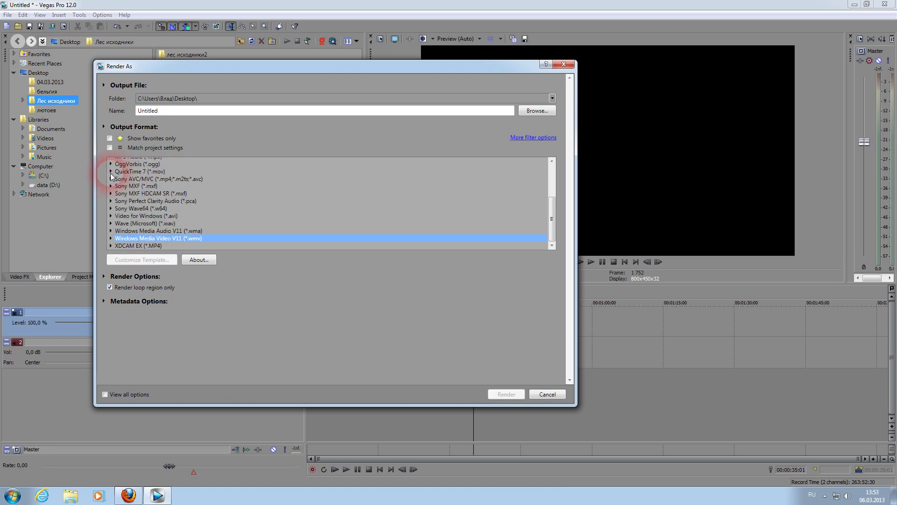
Select the HD 720-50p YUV template under Video for Windows, and view and close its custom settings.
click(110, 215)
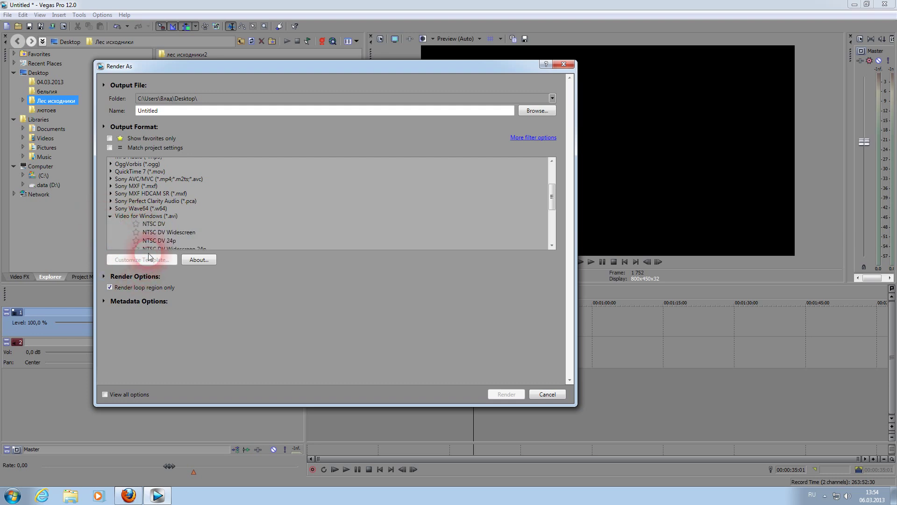
scroll(177, 207, down, 4)
click(158, 209)
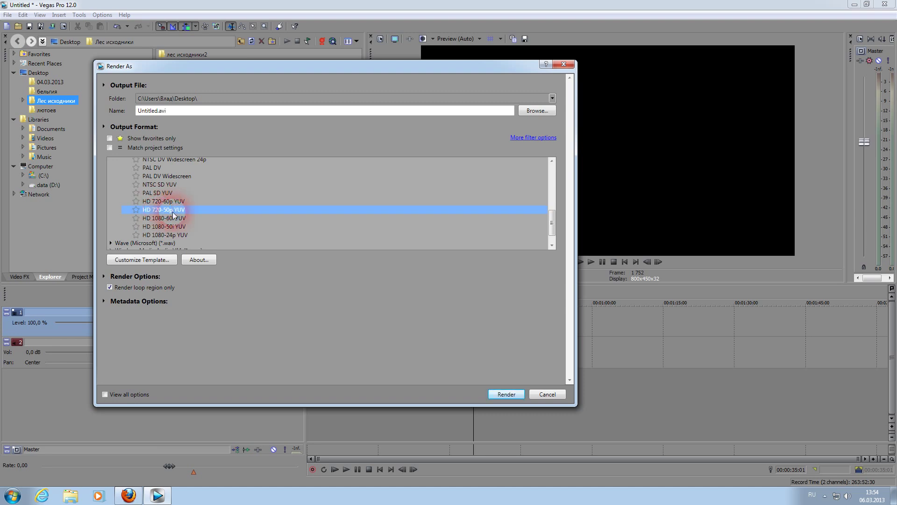
click(154, 201)
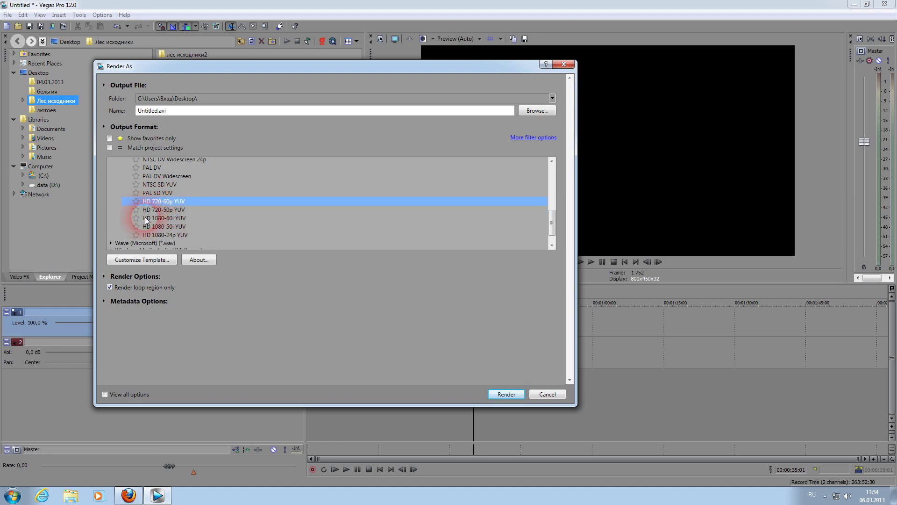
click(156, 210)
click(142, 264)
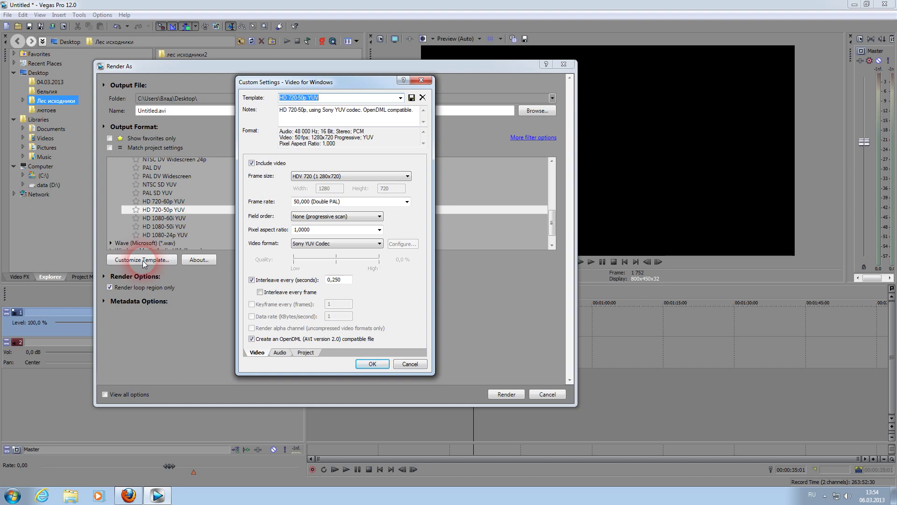
click(422, 80)
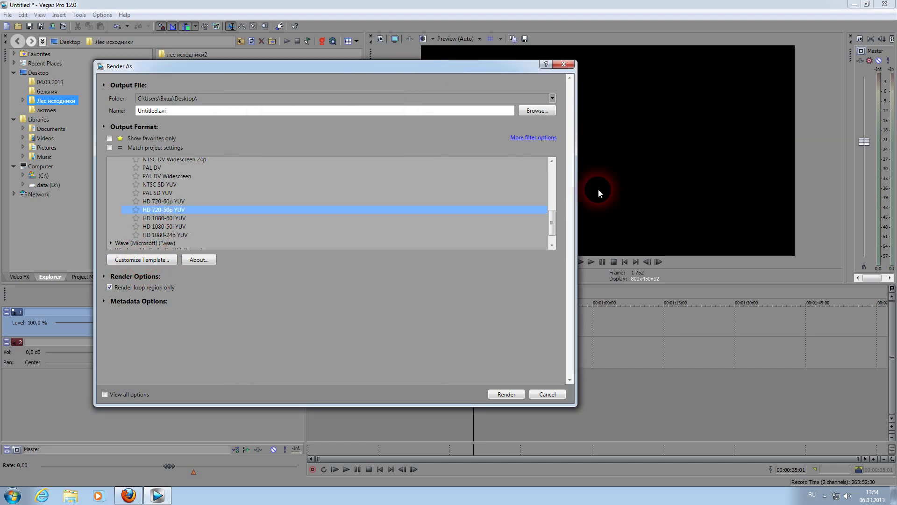
Reopen the custom settings of the HD 720-50p YUV template and set the video format to Xvid MPEG-4 Codec.
drag(552, 224, 552, 207)
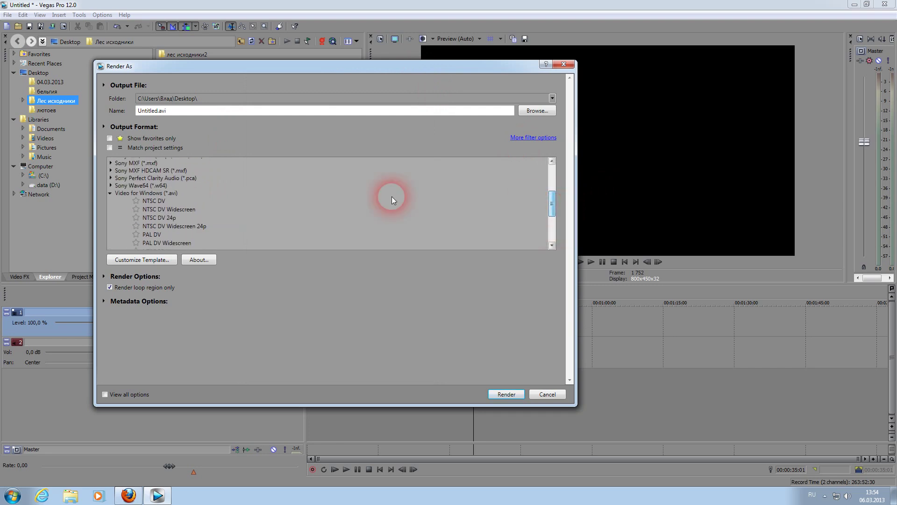
scroll(200, 243, down, 4)
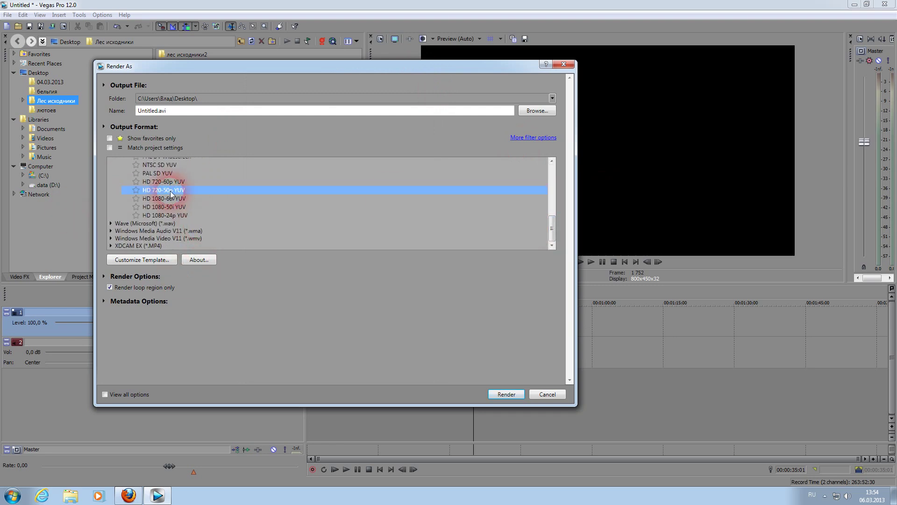
click(169, 258)
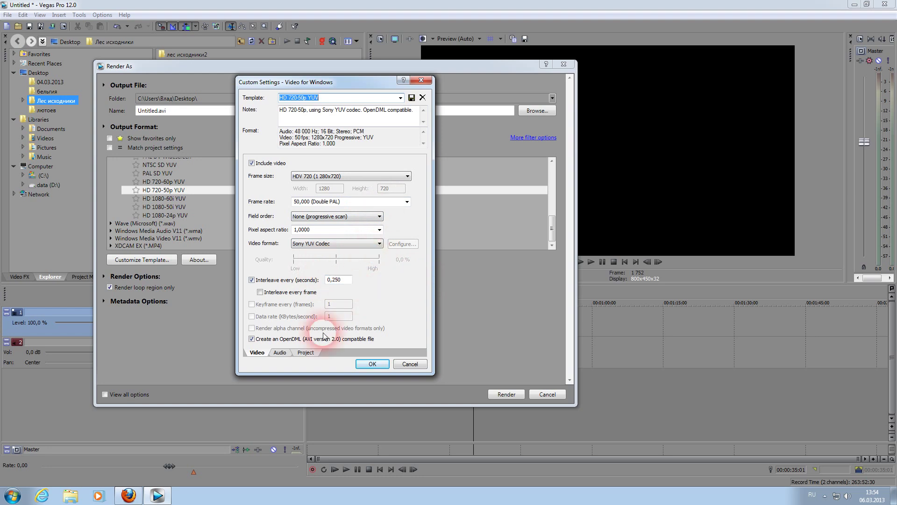
click(380, 244)
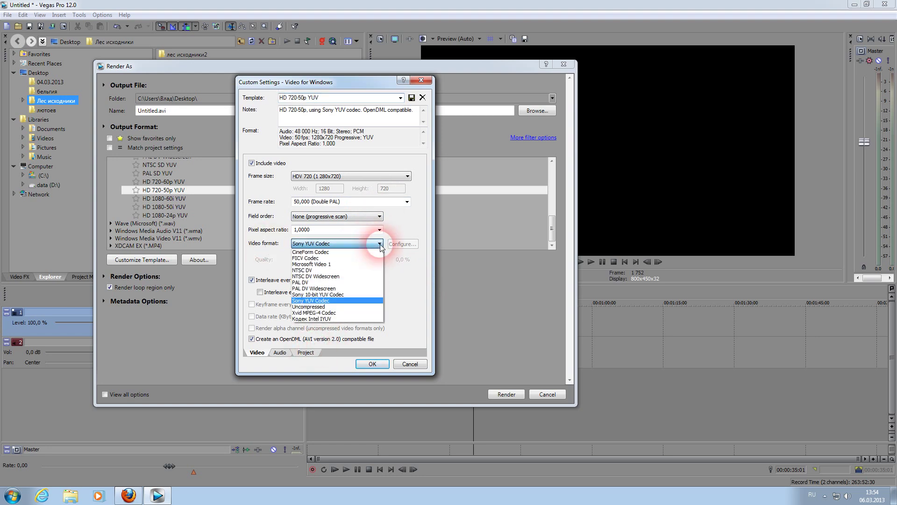
click(338, 312)
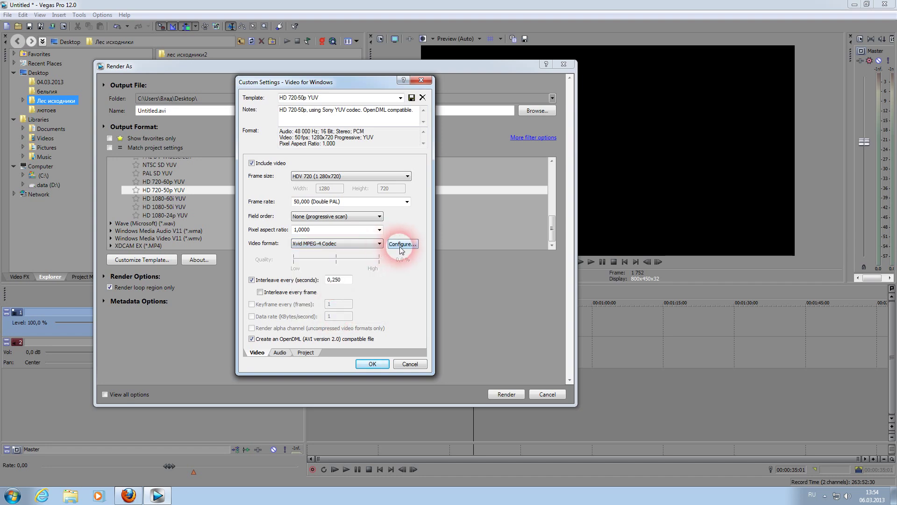
Check the target quantizer in the Xvid codec configuration and close the configuration.
click(401, 244)
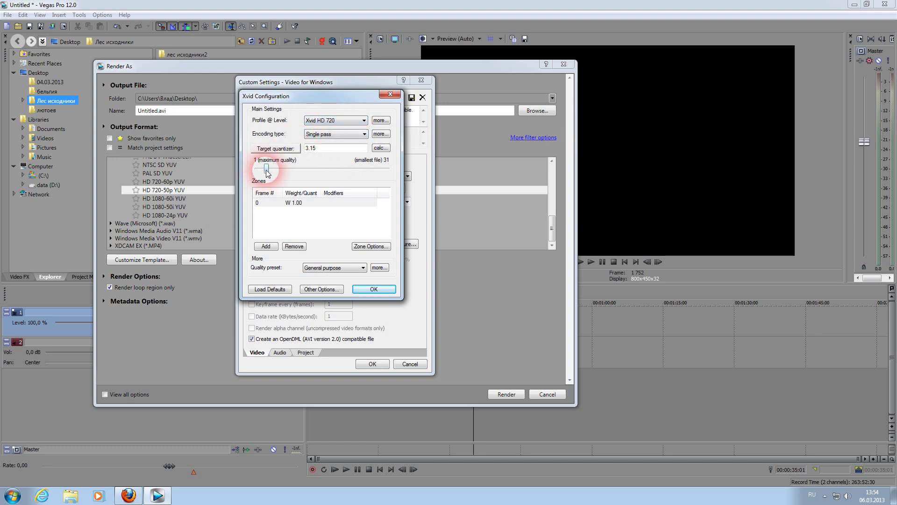
mouse_move(267, 172)
mouse_down()
mouse_move(258, 172)
mouse_move(265, 170)
mouse_up()
click(362, 288)
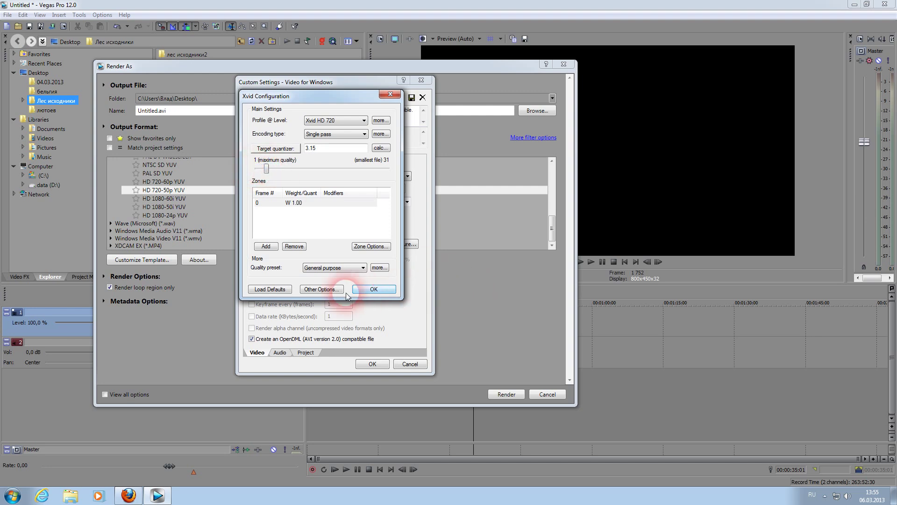
Set the template's video rendering quality to Best in the project settings and confirm the custom settings.
click(305, 353)
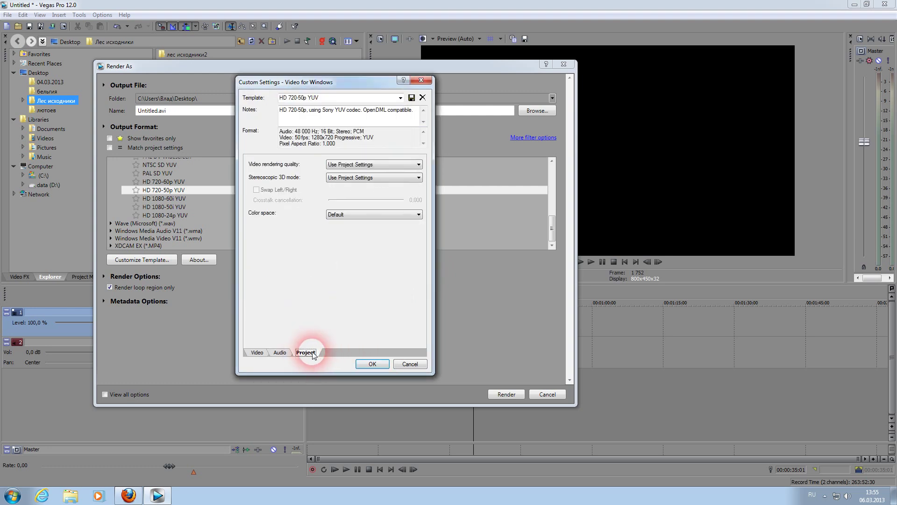
click(418, 165)
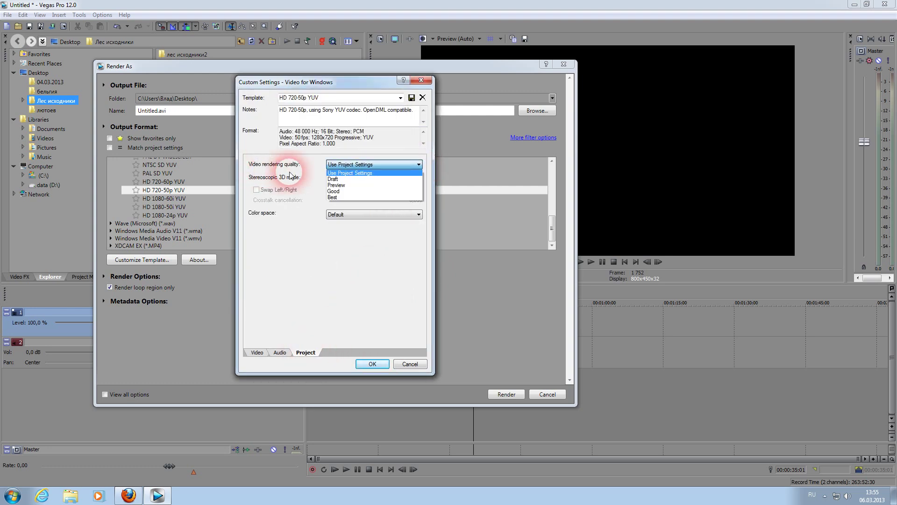
click(338, 197)
click(372, 364)
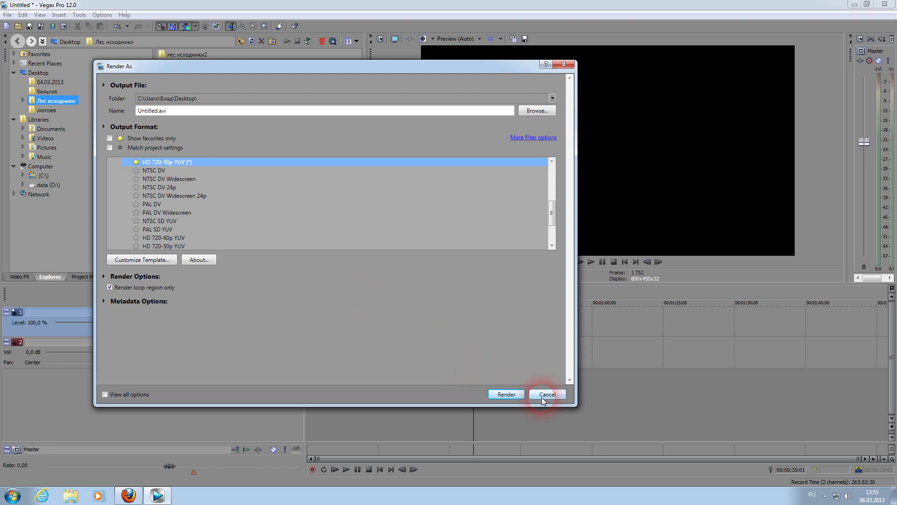
Collapse the Video for Windows group and compare it with the Windows Media Video V11 format.
drag(556, 212, 551, 202)
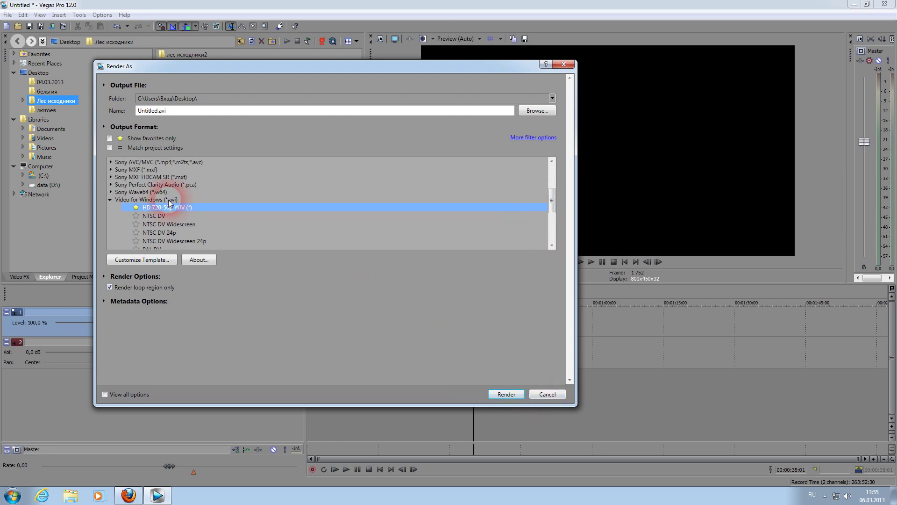
click(111, 200)
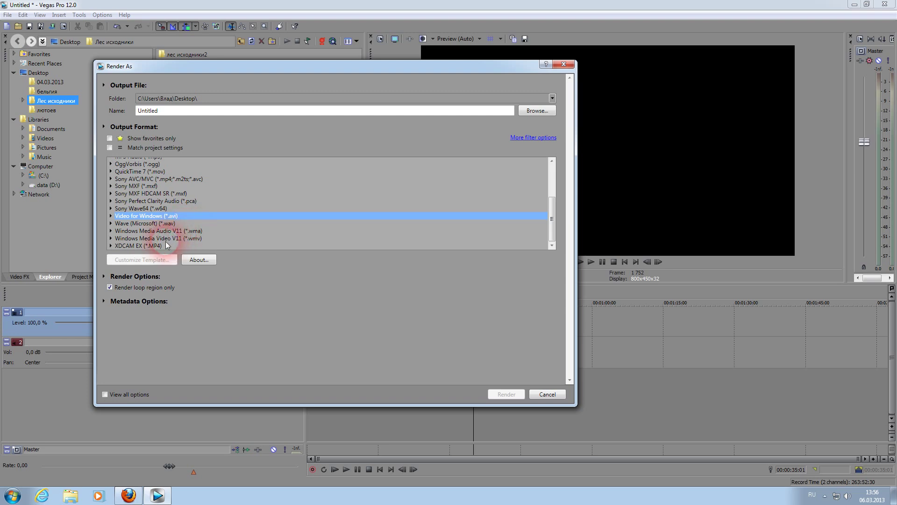
click(150, 239)
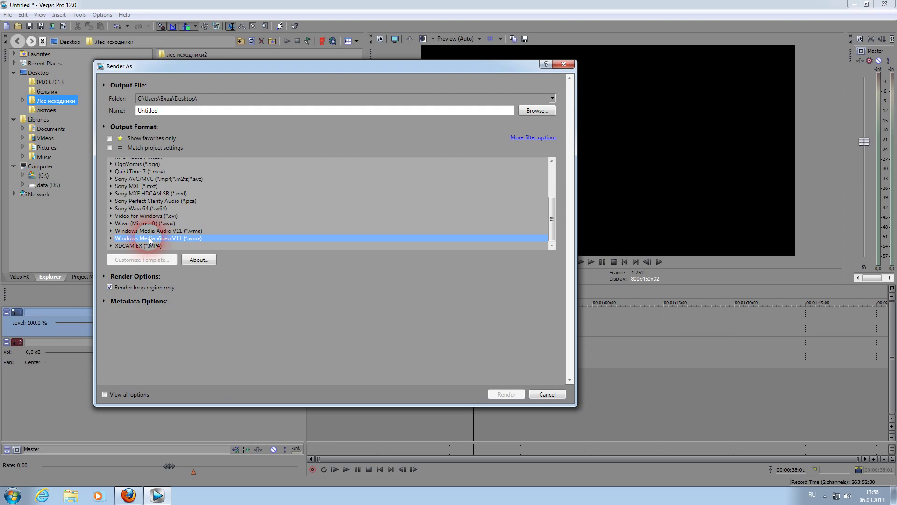
click(151, 216)
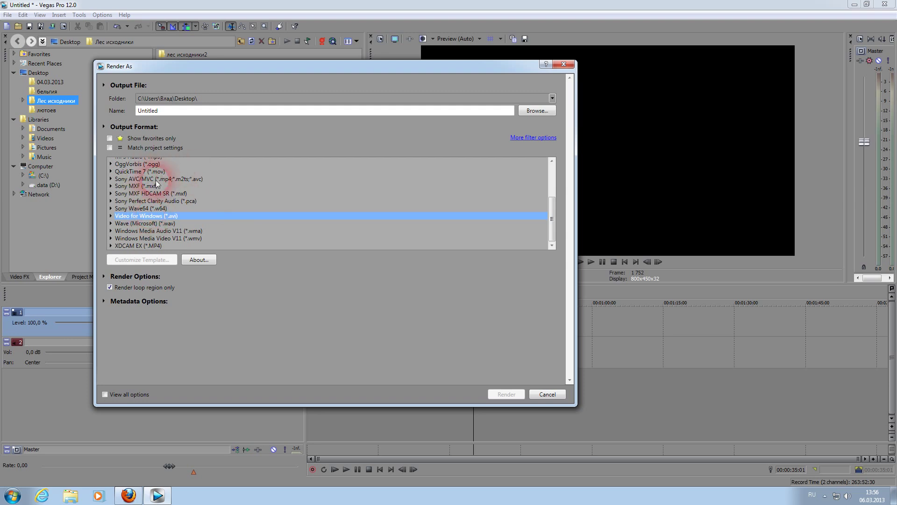
Select the МояНастройка template under Sony AVC/MVC and open its custom settings.
click(110, 179)
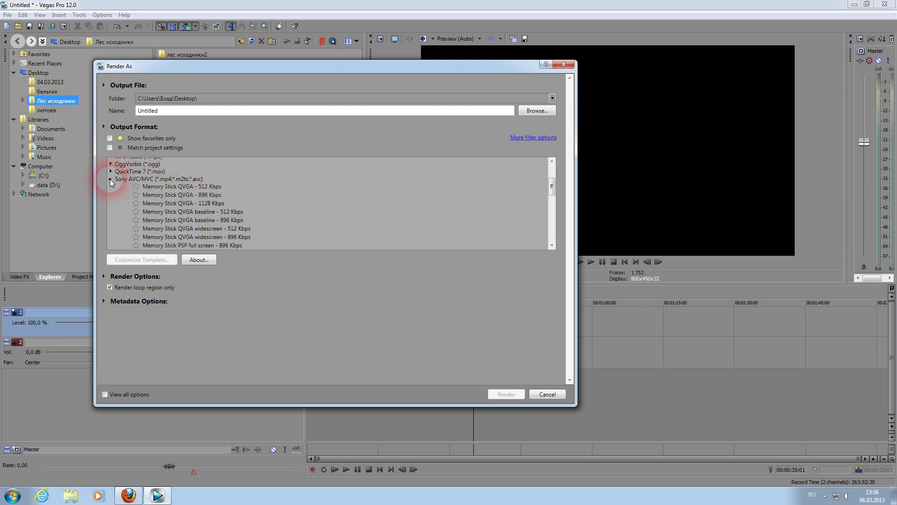
drag(552, 187, 551, 236)
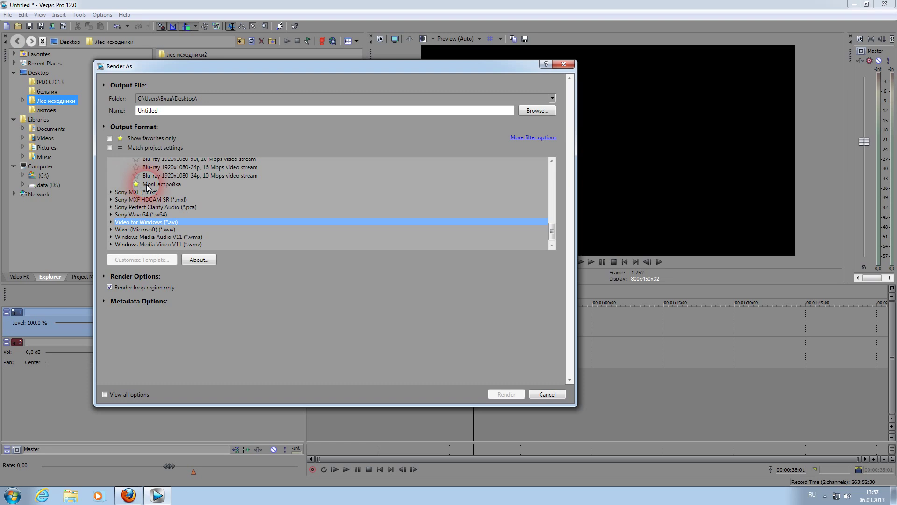
click(147, 185)
click(157, 260)
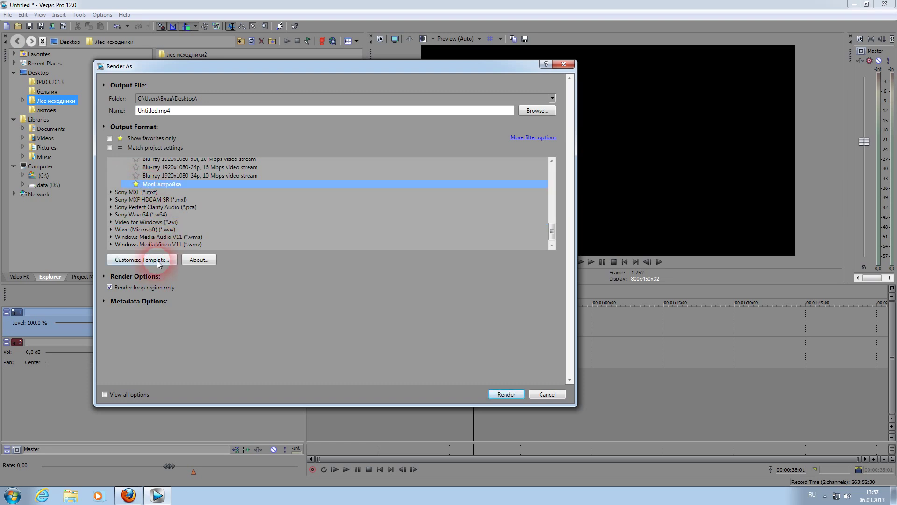
click(372, 191)
click(386, 209)
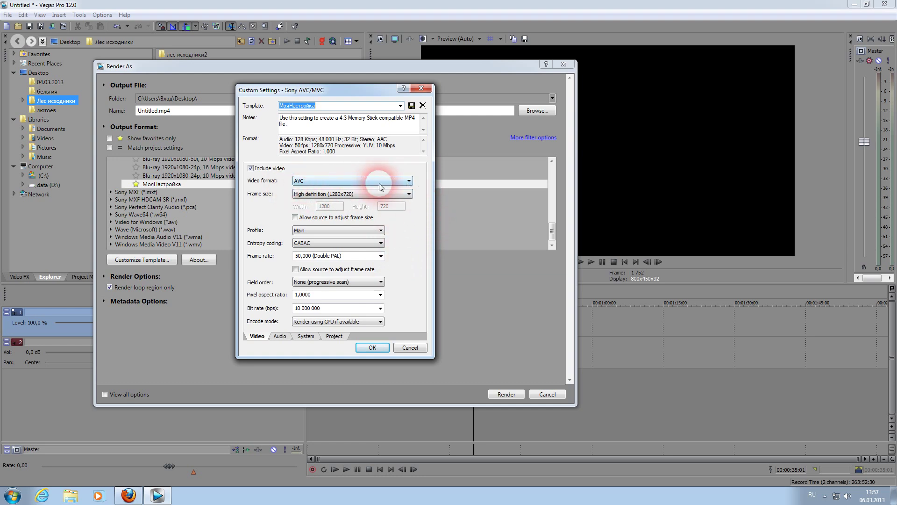
Examine the template's available video formats, frame sizes, profiles, entropy coding and frame rates.
click(409, 181)
click(408, 182)
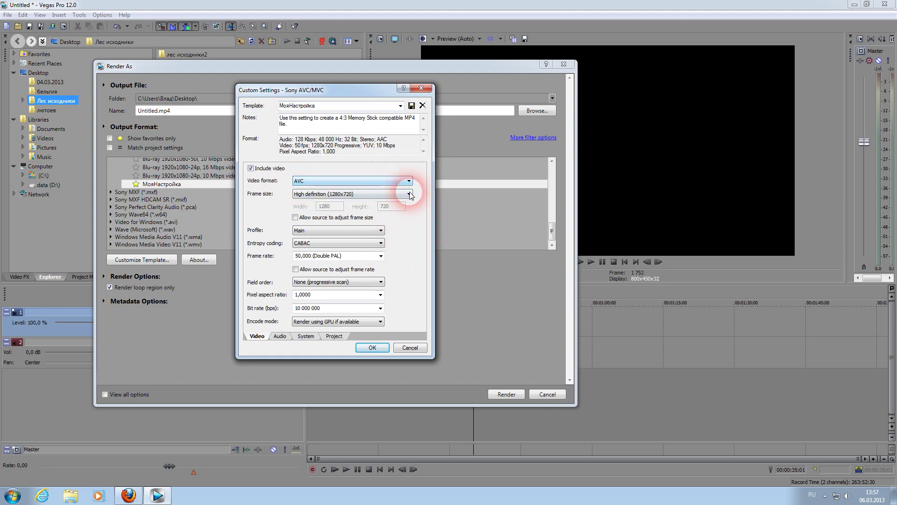
click(410, 194)
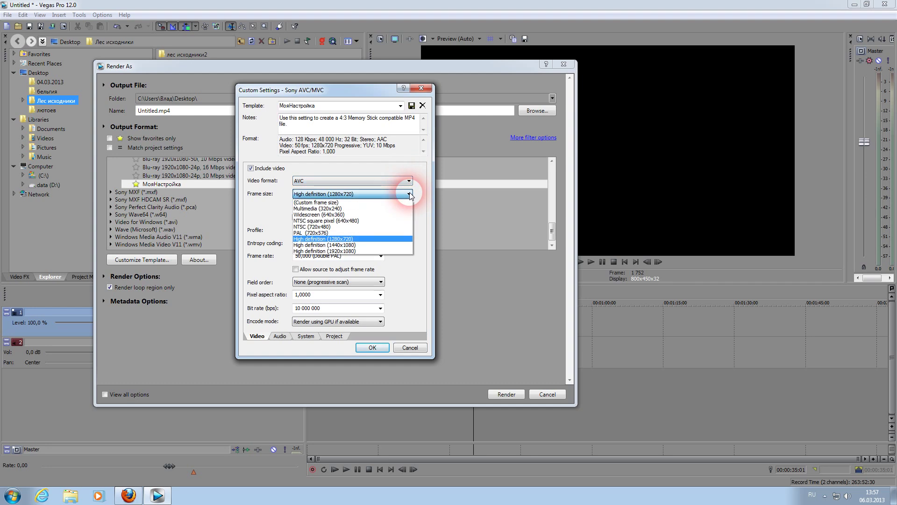
click(410, 194)
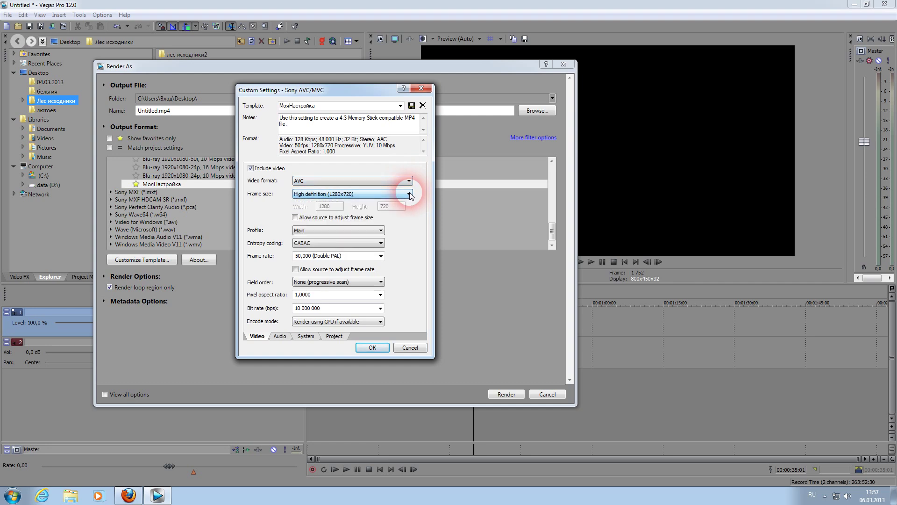
click(381, 230)
click(382, 231)
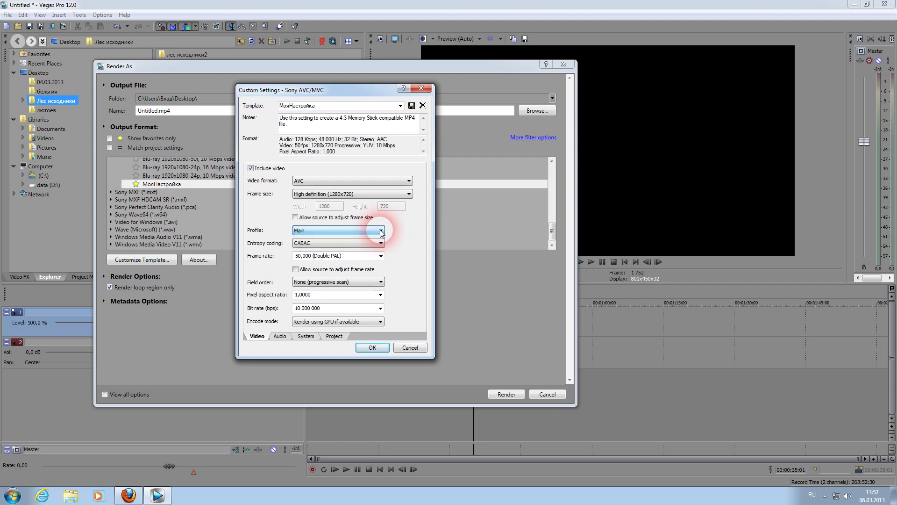
click(382, 231)
click(382, 233)
click(382, 243)
click(382, 255)
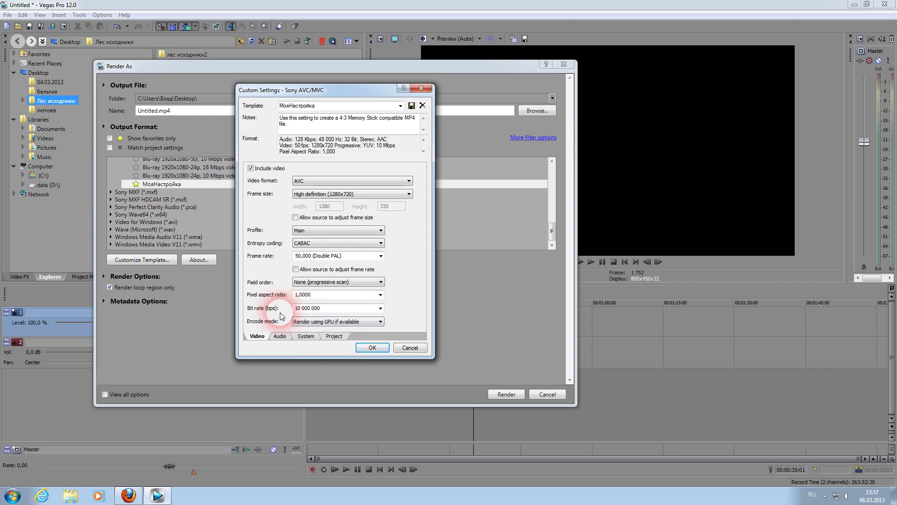
Examine the encode mode choices and the project's video rendering quality, and cancel the custom settings.
click(331, 325)
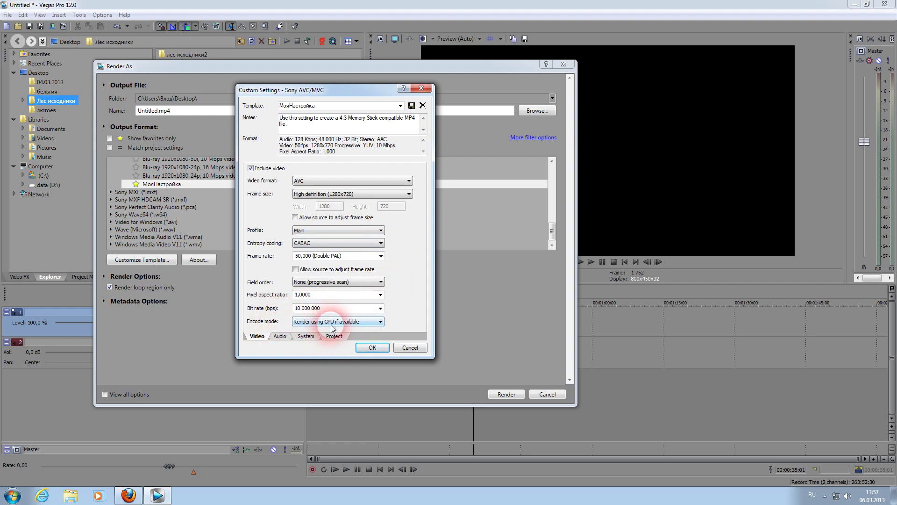
click(380, 322)
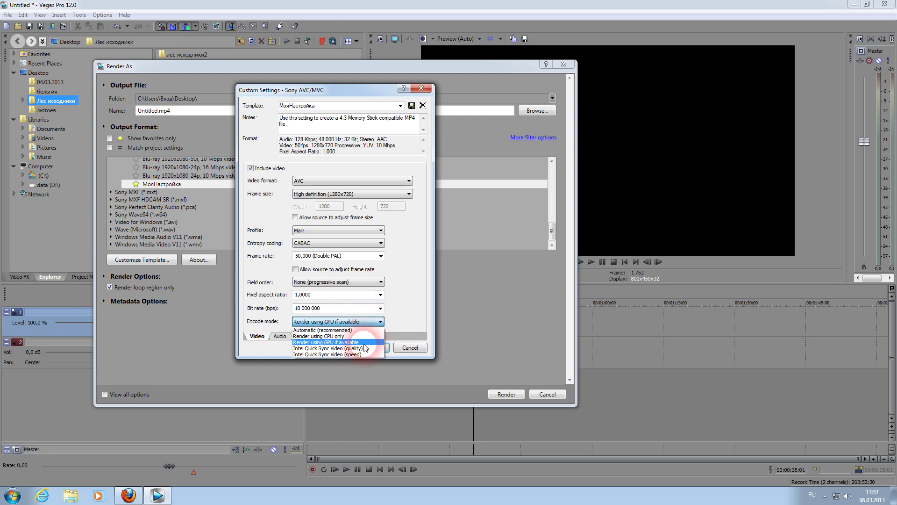
click(381, 321)
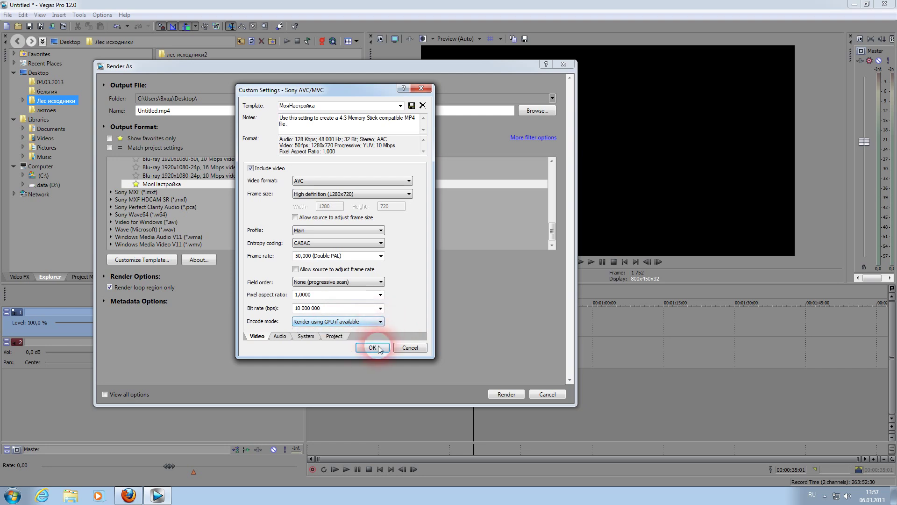
click(329, 338)
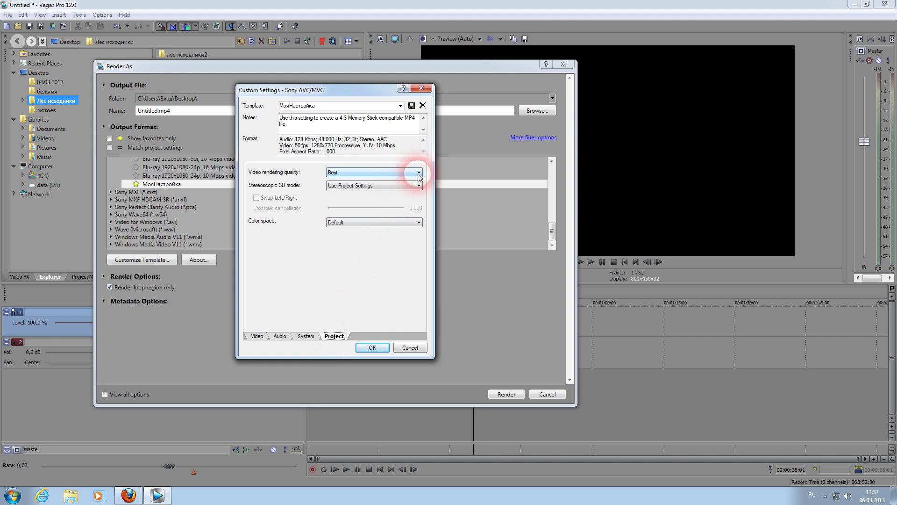
click(409, 349)
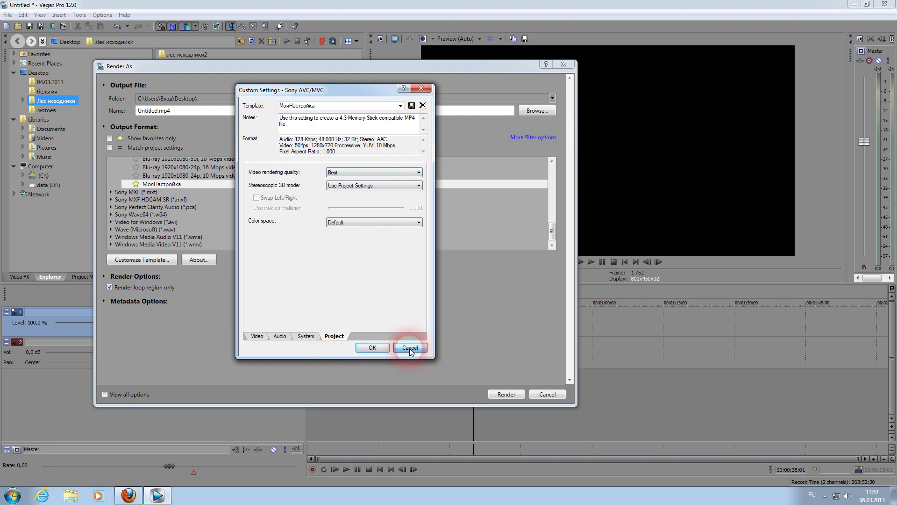
Select the Memory Stick QVGA - 1128 Kbps template under Sony AVC/MVC and open its custom settings.
click(167, 190)
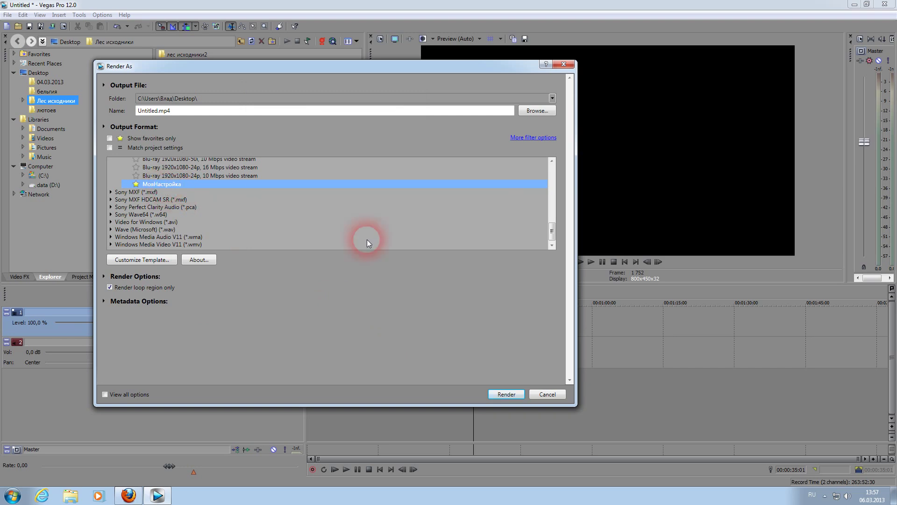
drag(551, 234, 551, 191)
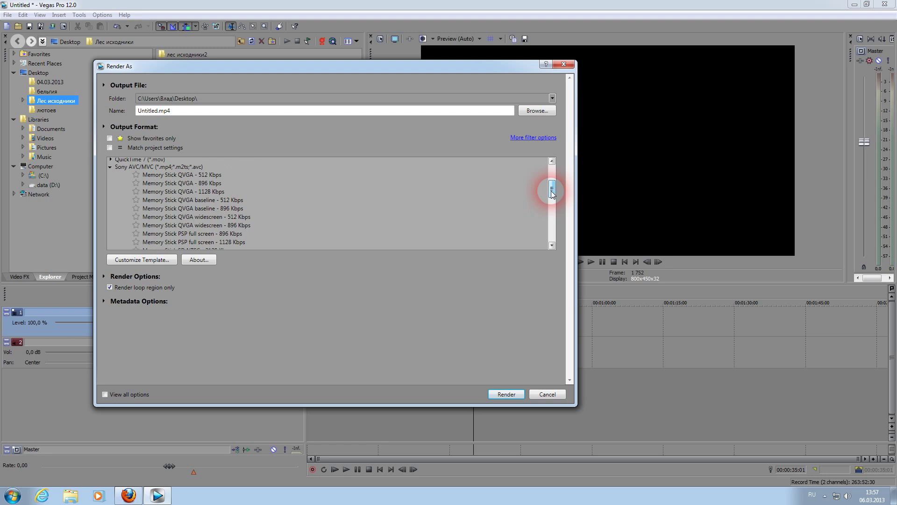
click(174, 191)
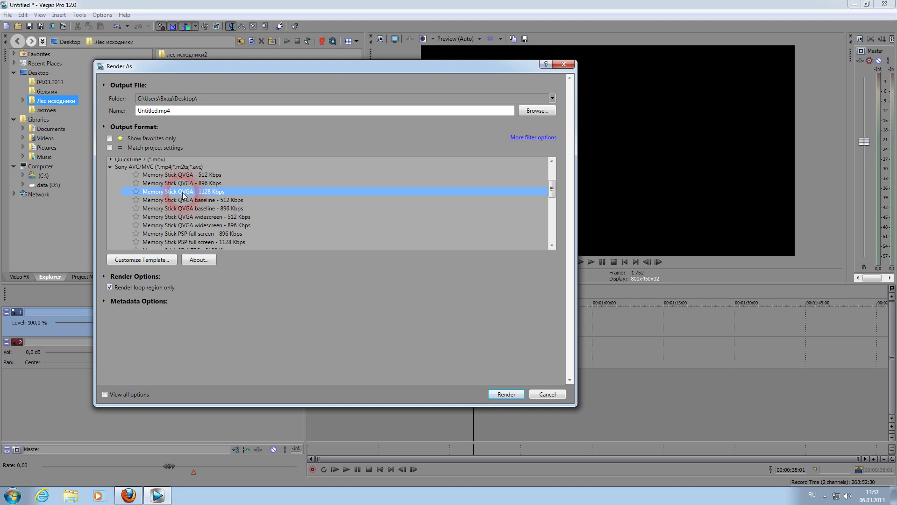
click(143, 262)
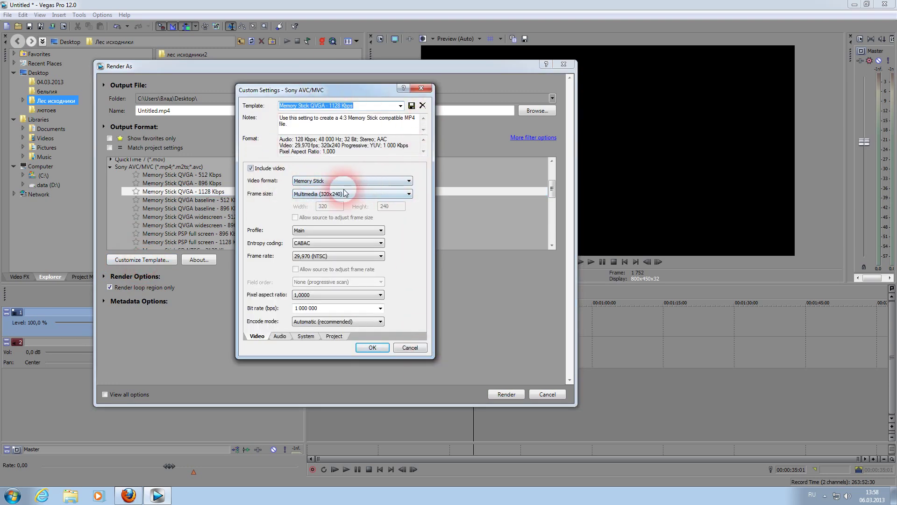
Set the template's video format to AVC and its frame size to High definition (1280x720).
click(410, 181)
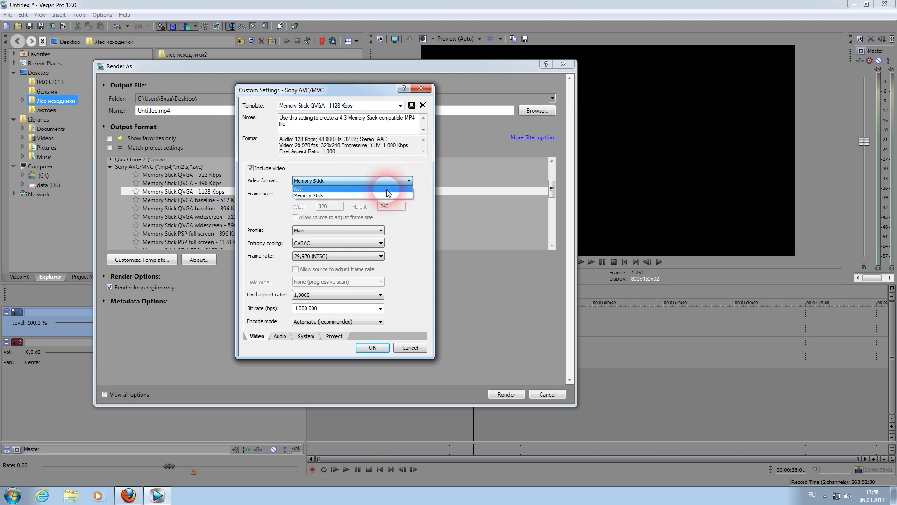
click(388, 189)
click(408, 193)
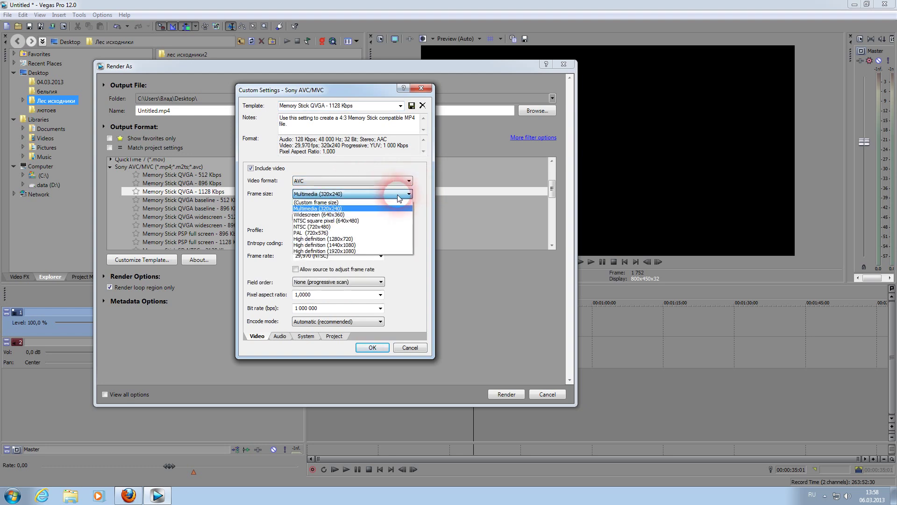
click(348, 239)
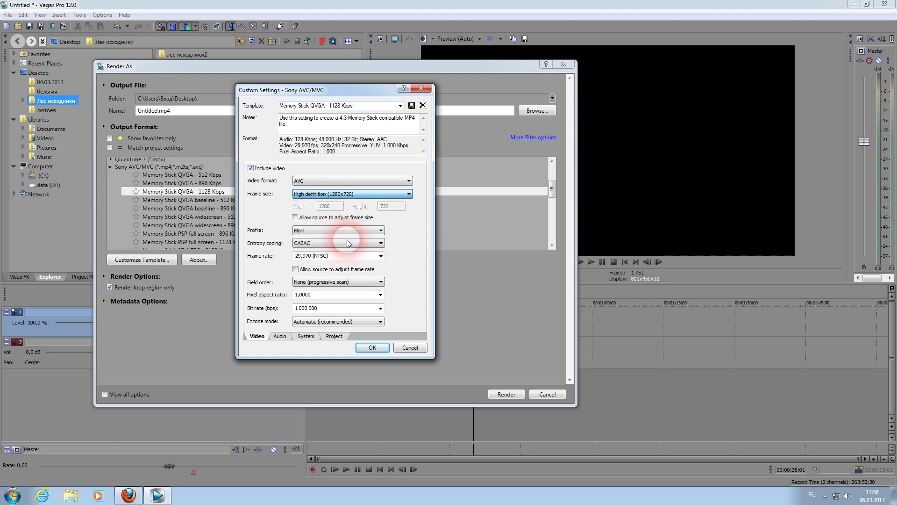
click(382, 230)
click(381, 230)
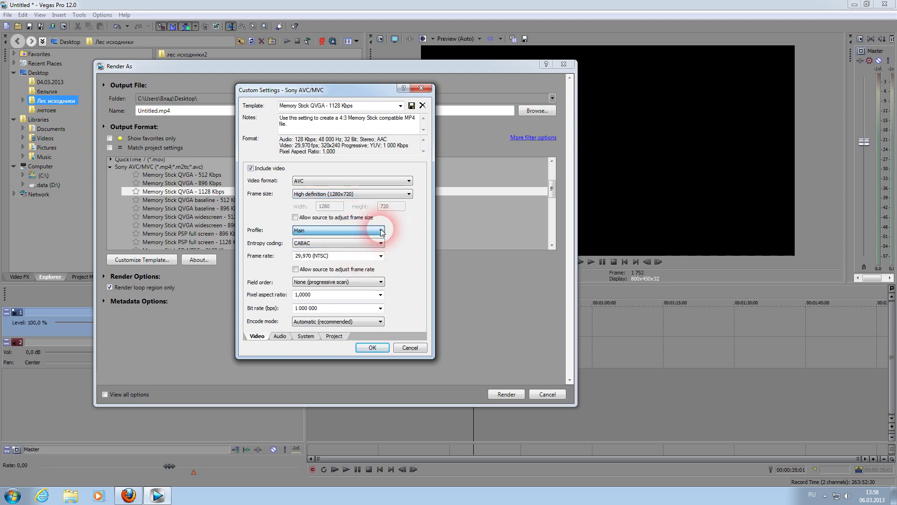
Set the frame rate to 50,000 (Double PAL) and the bit rate to 10 000 000 bps.
click(382, 256)
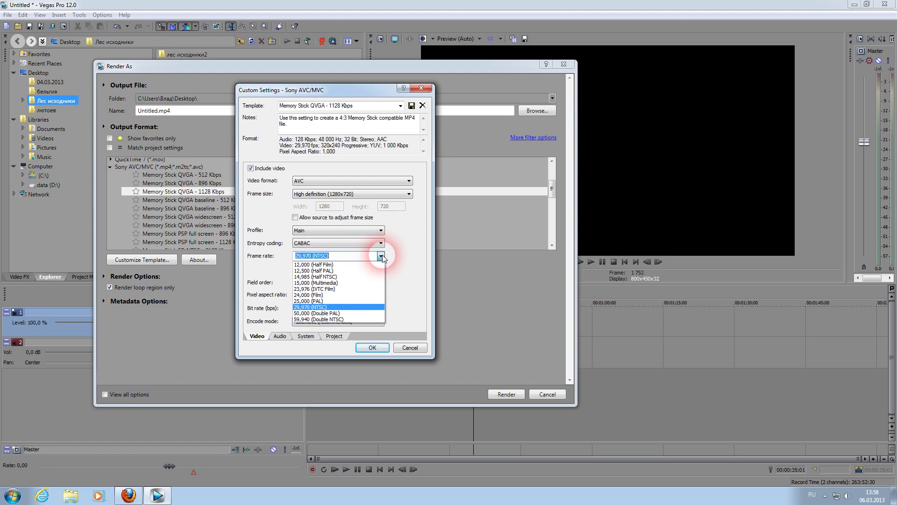
click(355, 316)
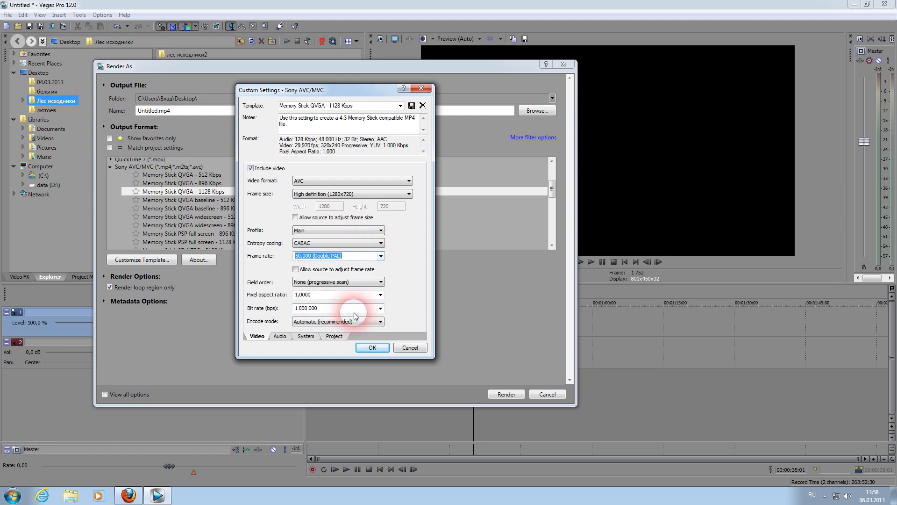
click(381, 309)
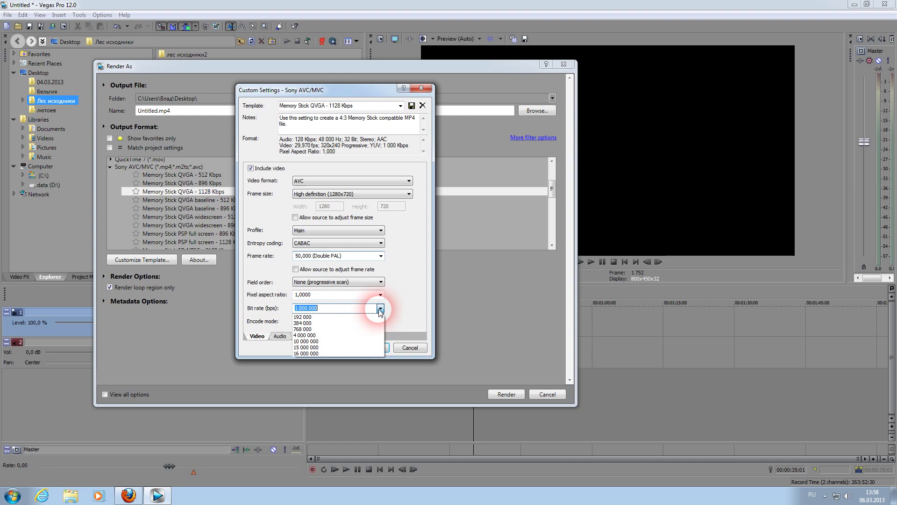
click(315, 341)
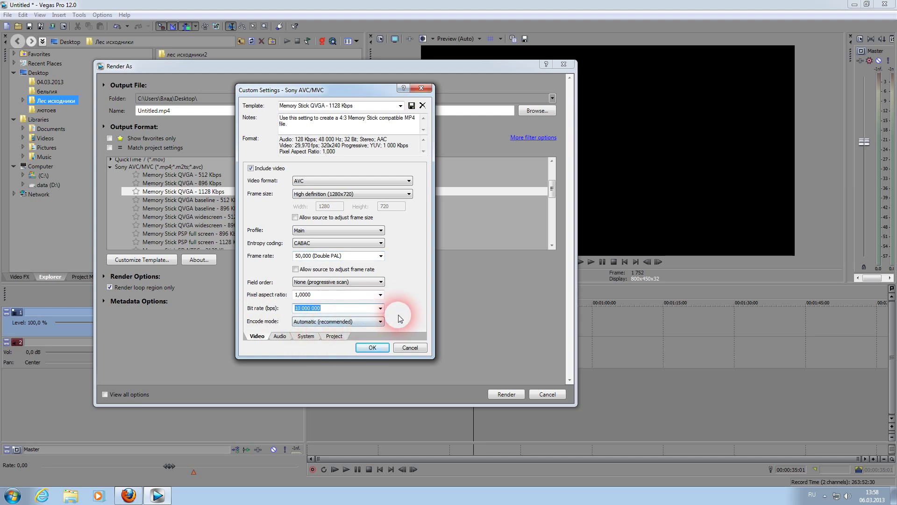
Set the encode mode to Render using GPU if available and the project's video rendering quality to Best.
click(381, 322)
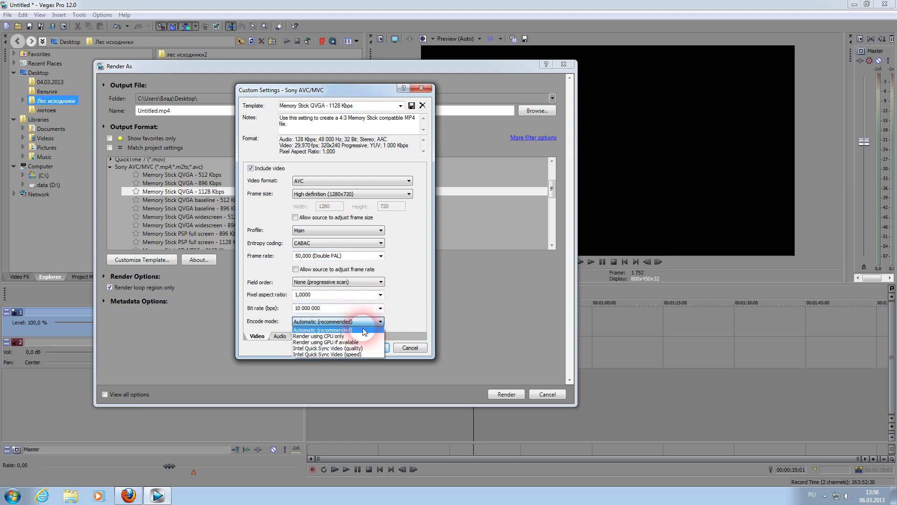
click(339, 343)
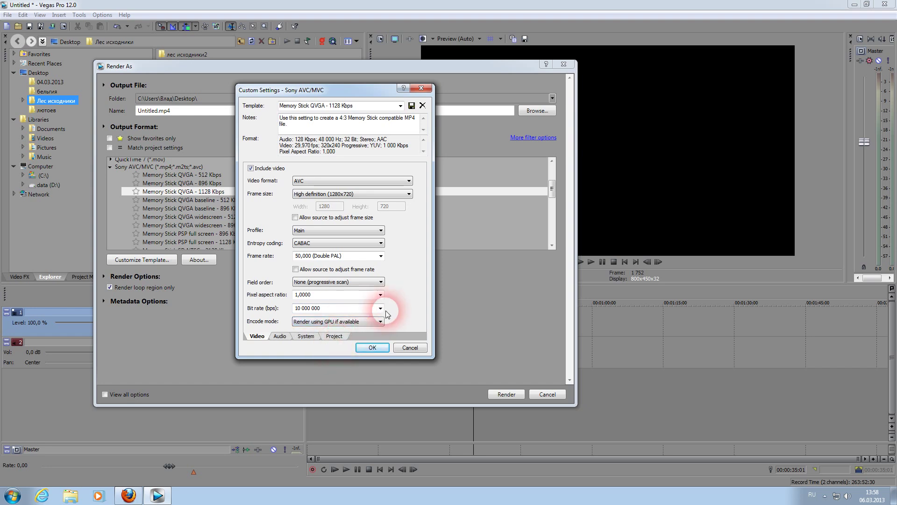
click(334, 336)
click(418, 172)
click(411, 206)
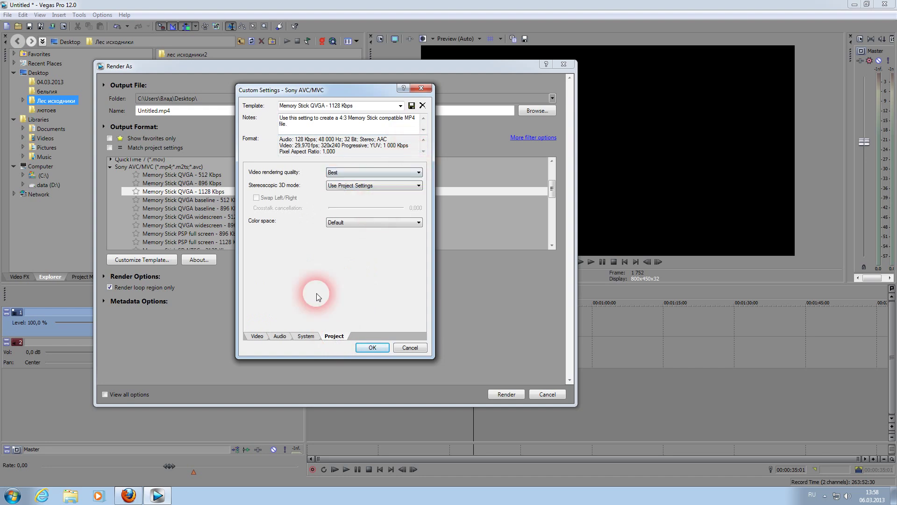
click(258, 335)
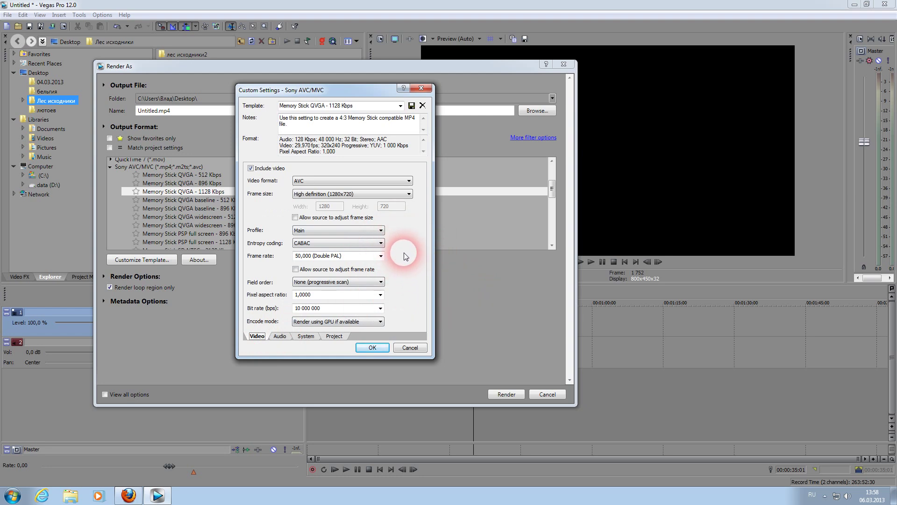
Try to save the changed settings under the built-in Memory Stick QVGA - 1128 Kbps template name.
click(412, 106)
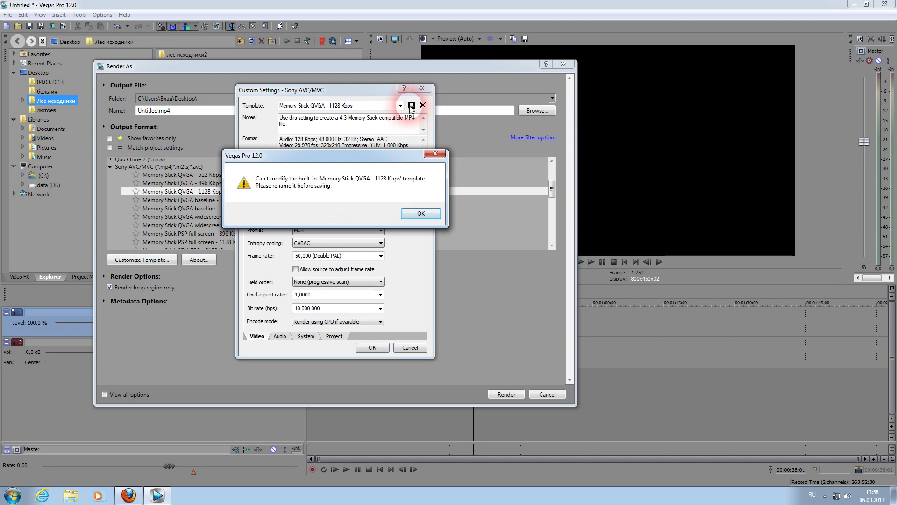
click(428, 218)
click(430, 219)
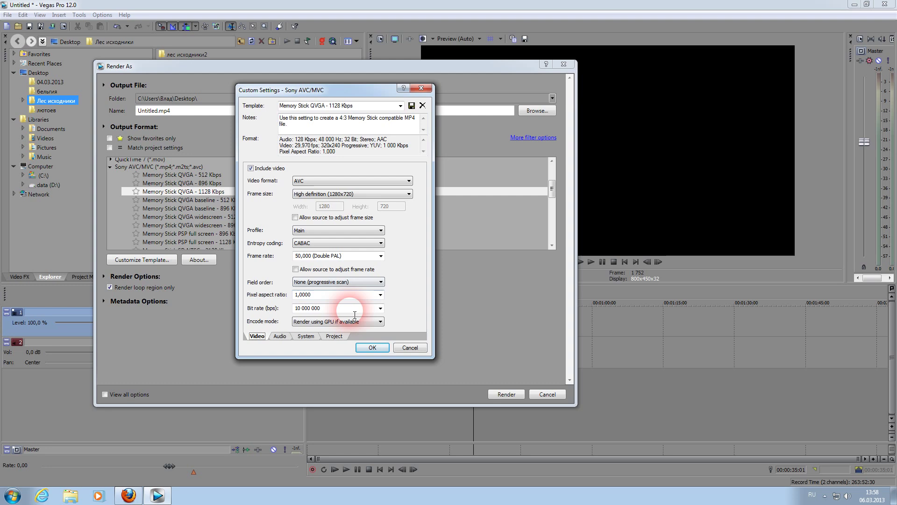
click(334, 336)
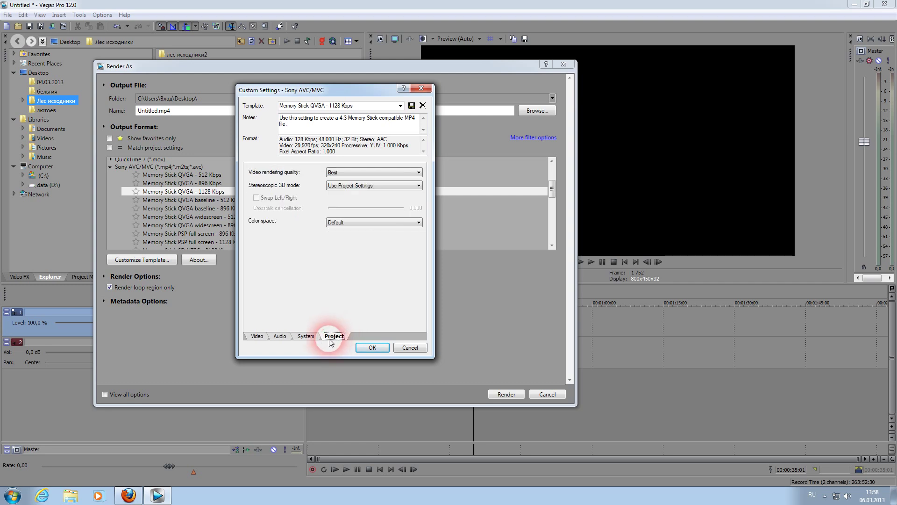
click(300, 337)
click(258, 337)
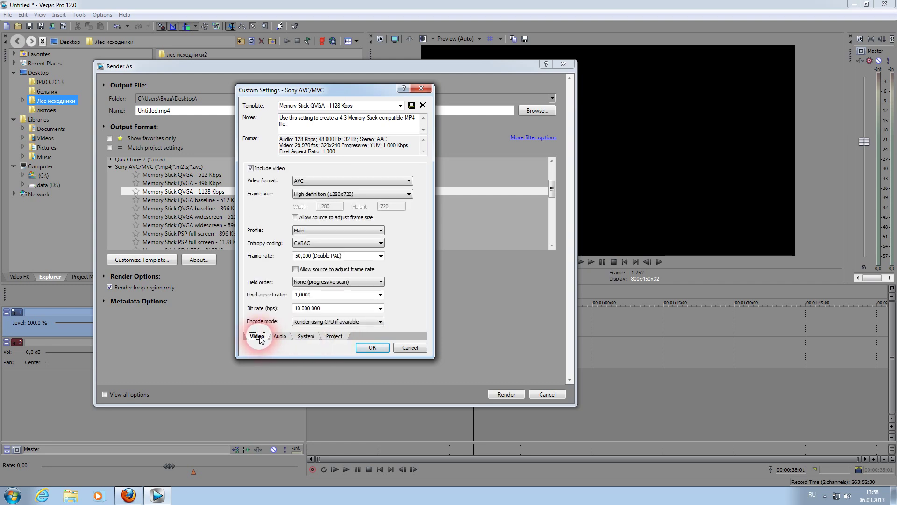
click(400, 106)
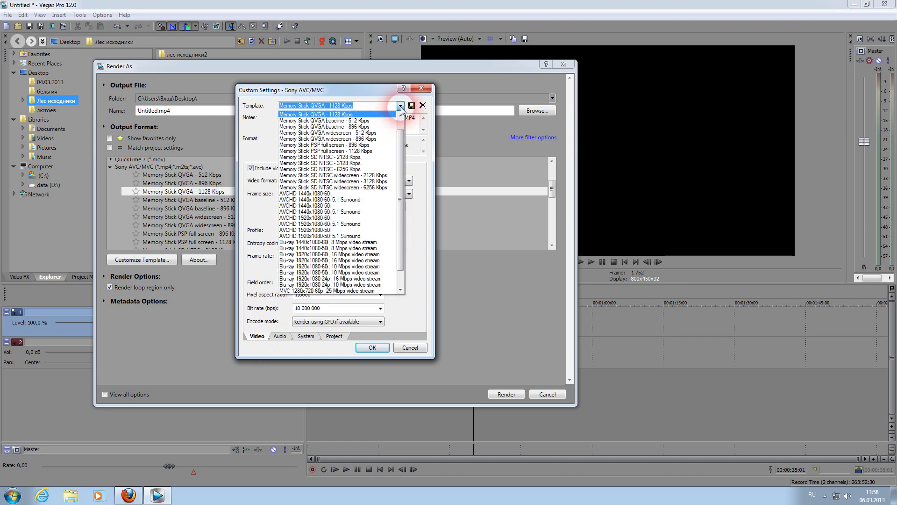
click(411, 107)
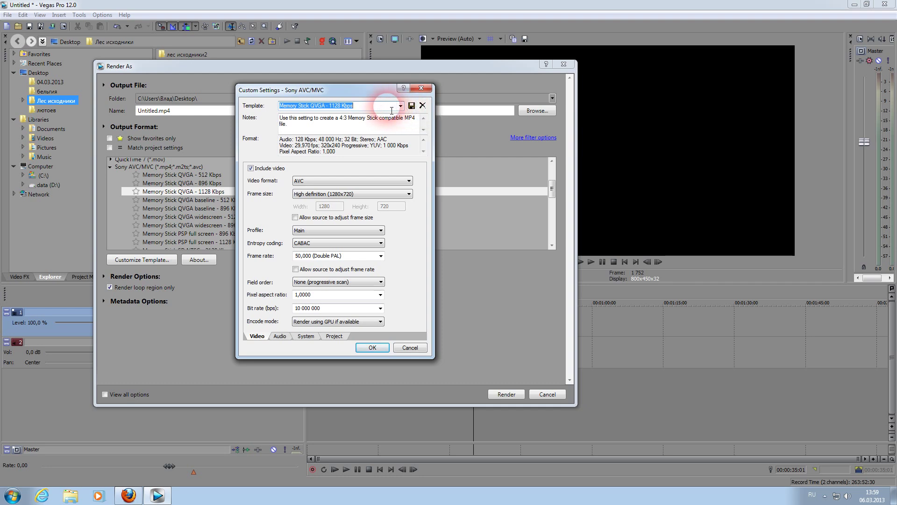
click(412, 105)
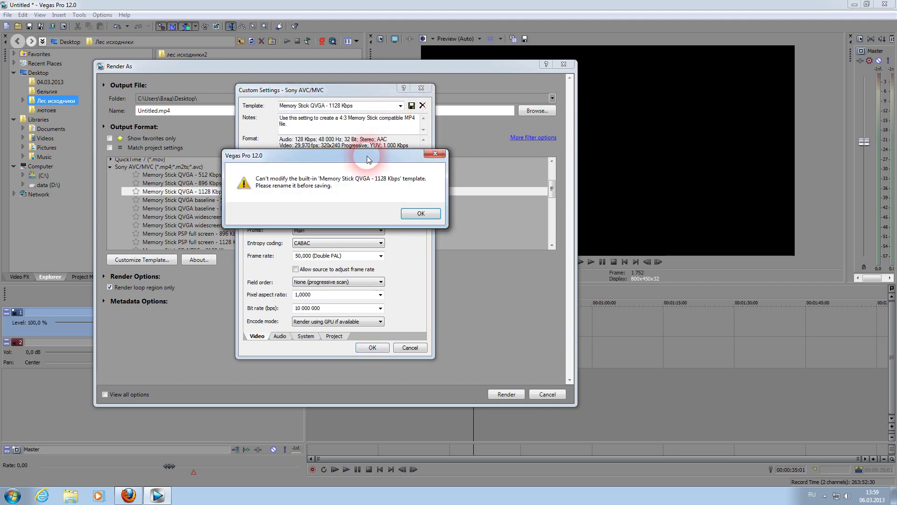
click(414, 212)
Rename the template to "моё", save it and accept the custom settings.
key(BackSpace)
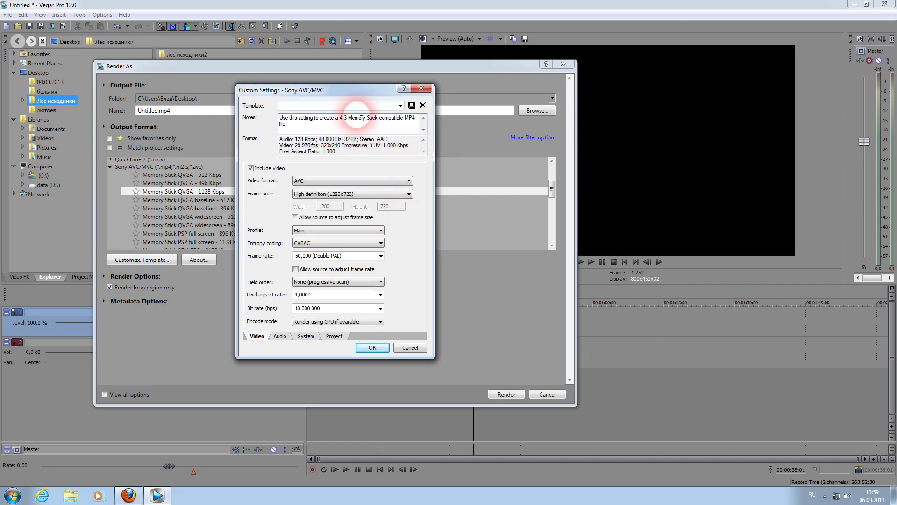
text(M)
text(оё)
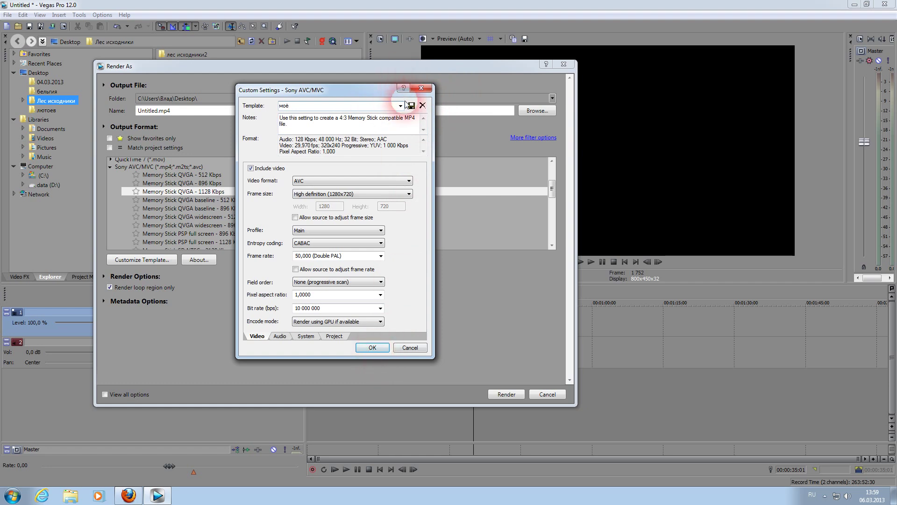
click(411, 106)
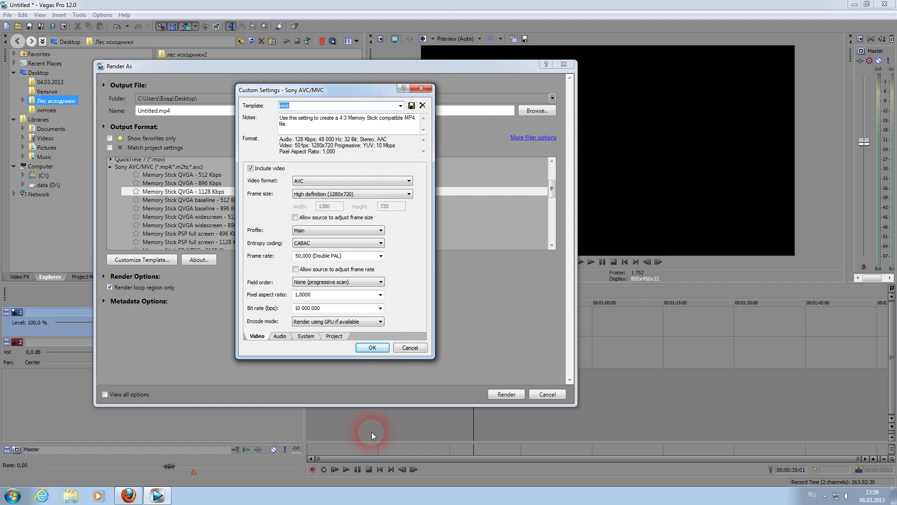
click(380, 349)
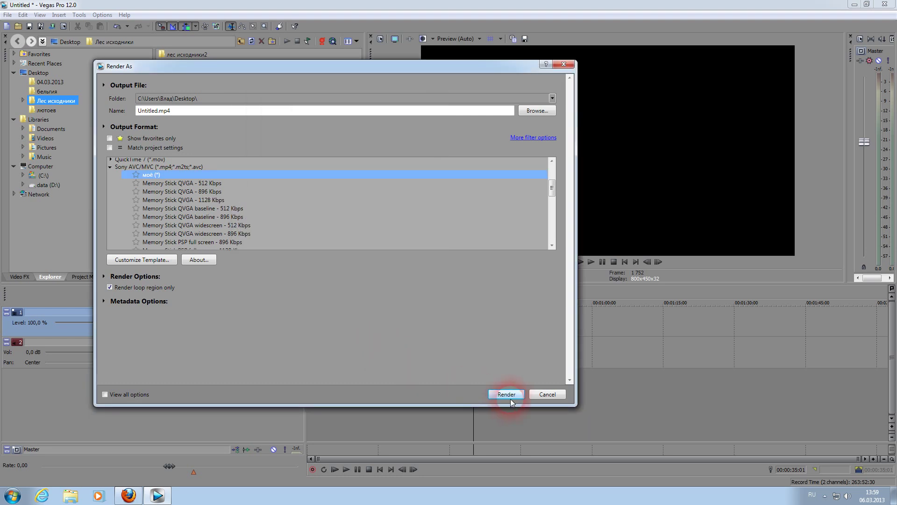
Cancel the render setup without rendering and open the Render As dialog again.
click(540, 394)
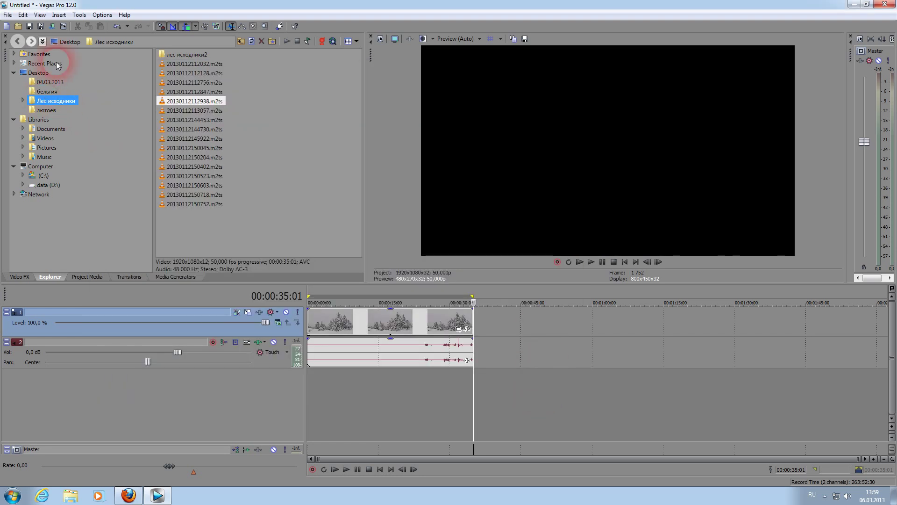
click(8, 15)
click(16, 83)
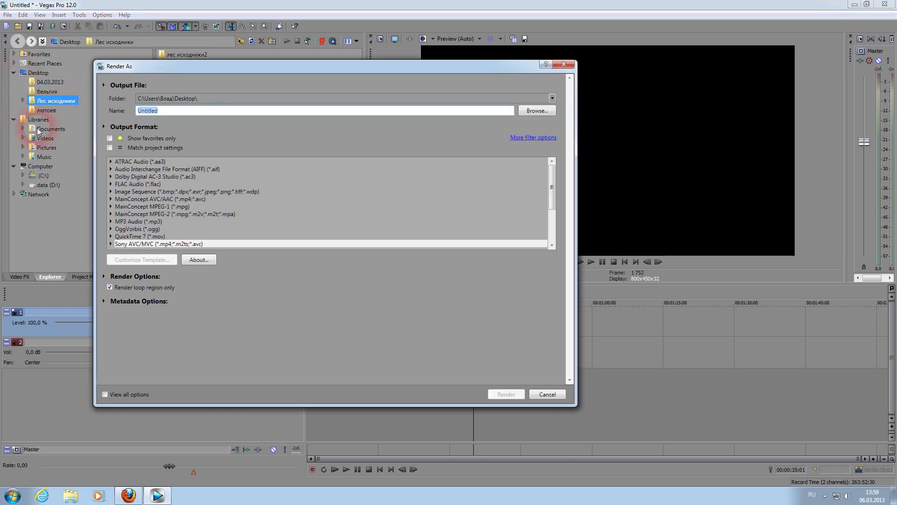
Select the saved "моё" template under Sony AVC/MVC and open its custom settings to check the video and project options.
click(132, 260)
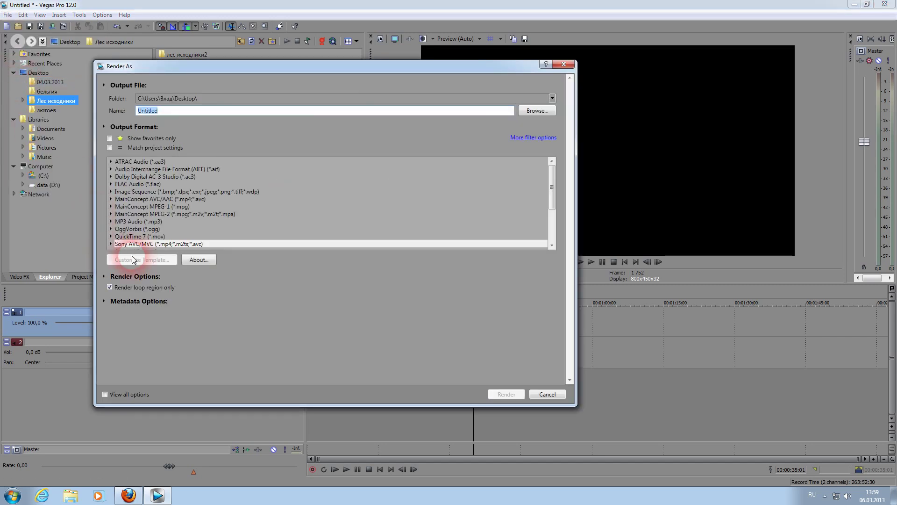
drag(552, 198, 552, 222)
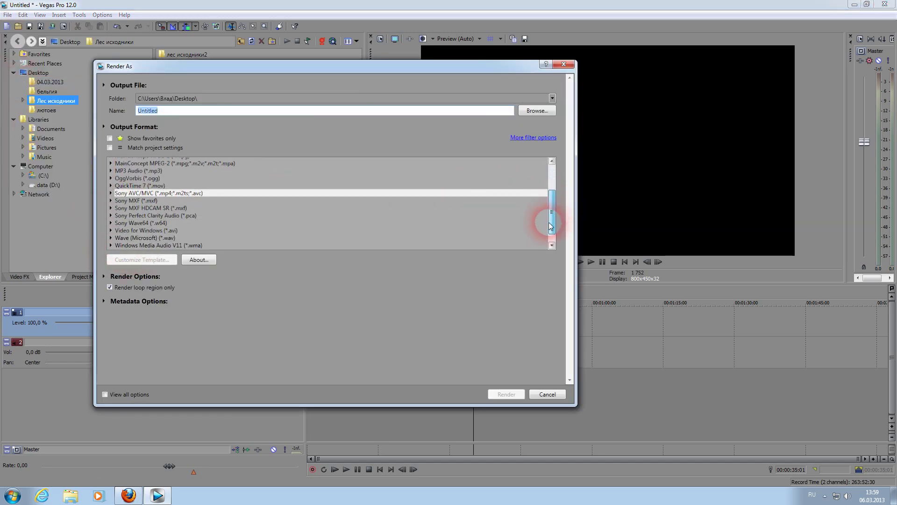
click(111, 193)
scroll(142, 216, down, 8)
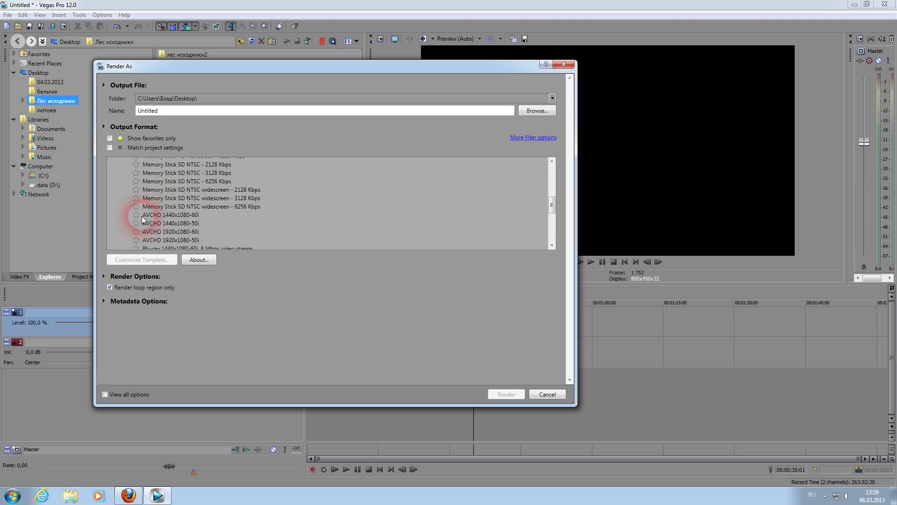
click(149, 204)
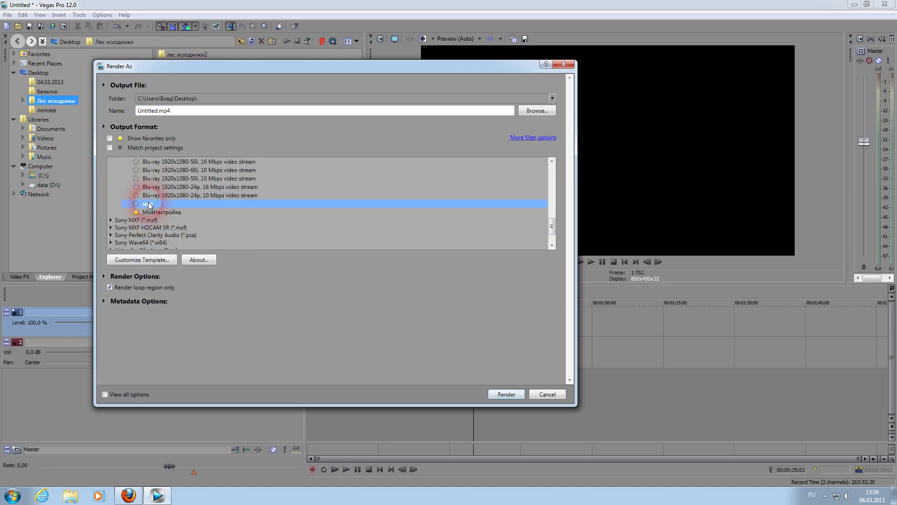
click(142, 260)
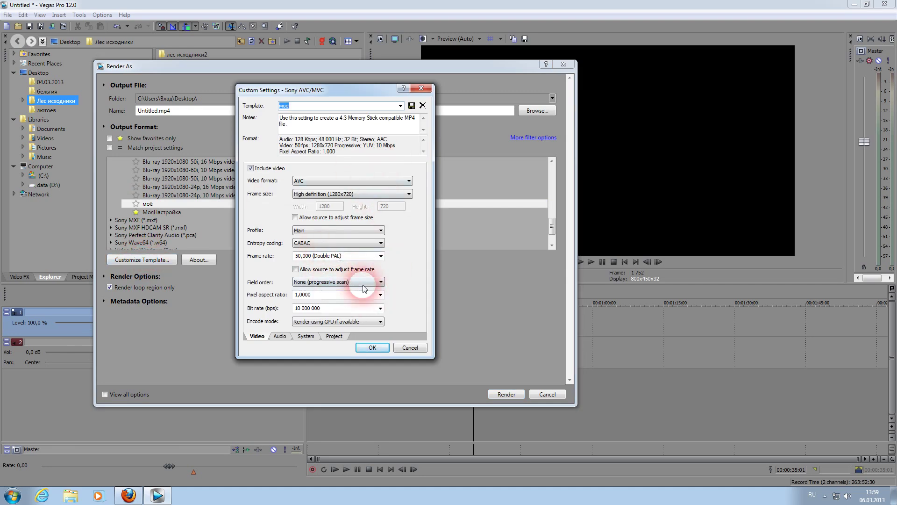
click(334, 336)
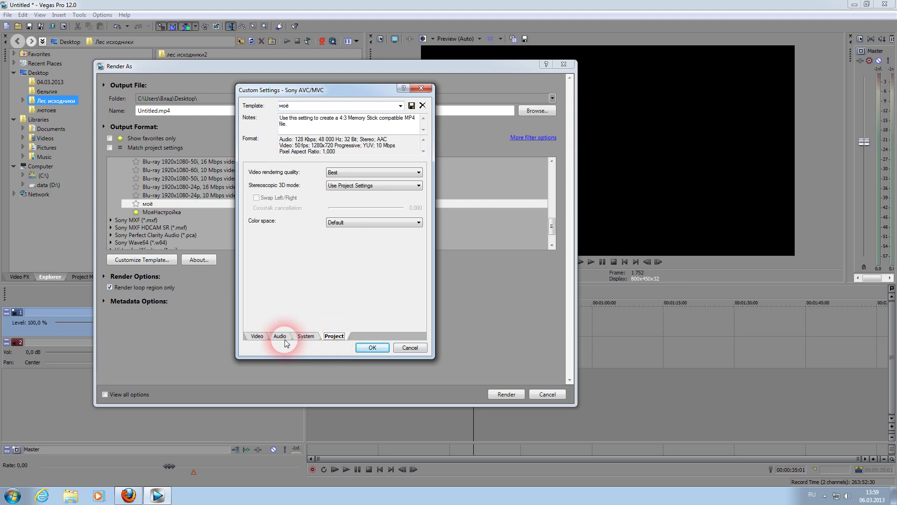
Accept the custom Sony AVC/MVC settings and render the loop region to Untitled.mp4 with the "моё" template.
click(257, 336)
click(374, 347)
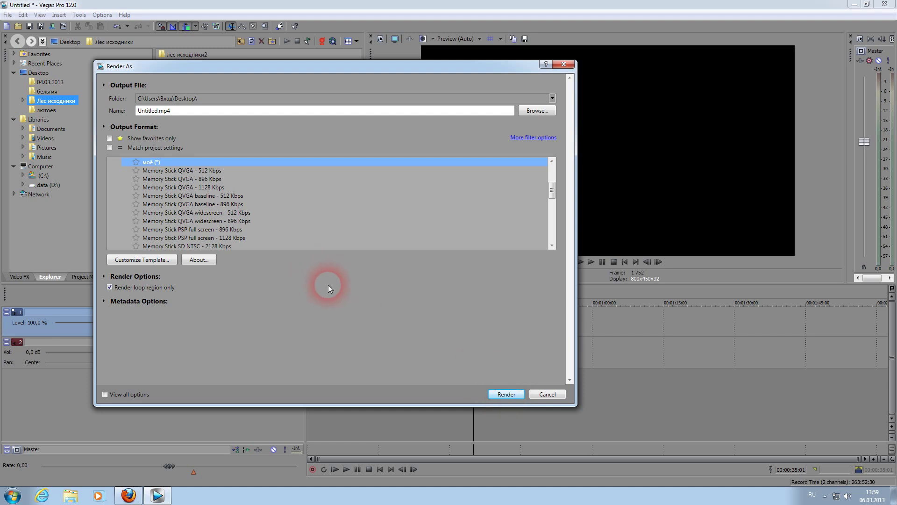
click(506, 394)
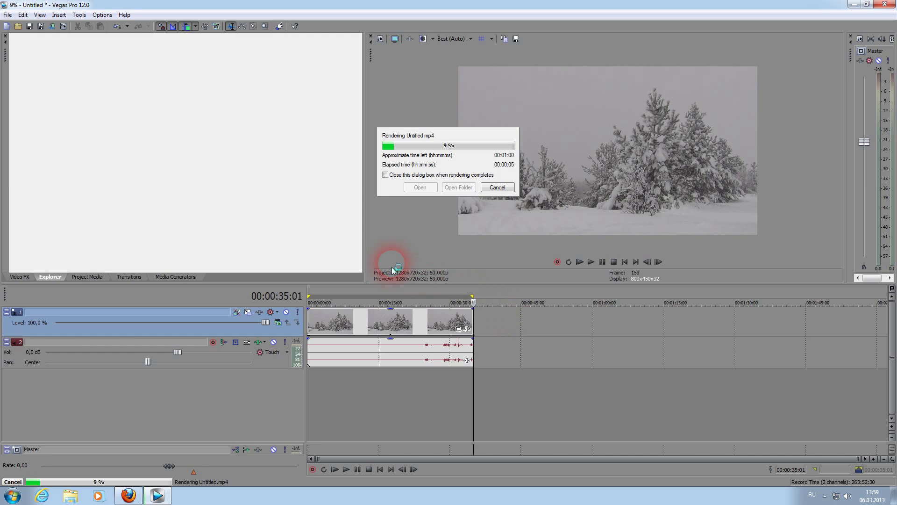
click(826, 497)
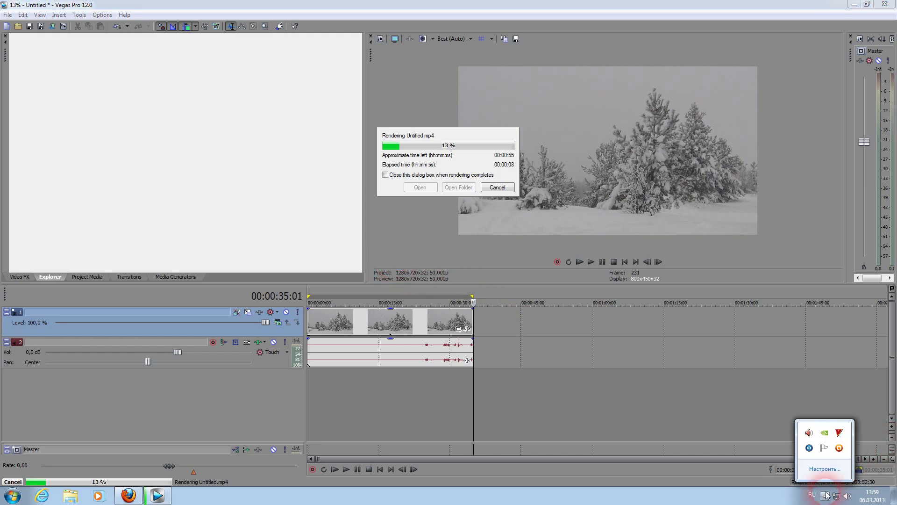
click(809, 449)
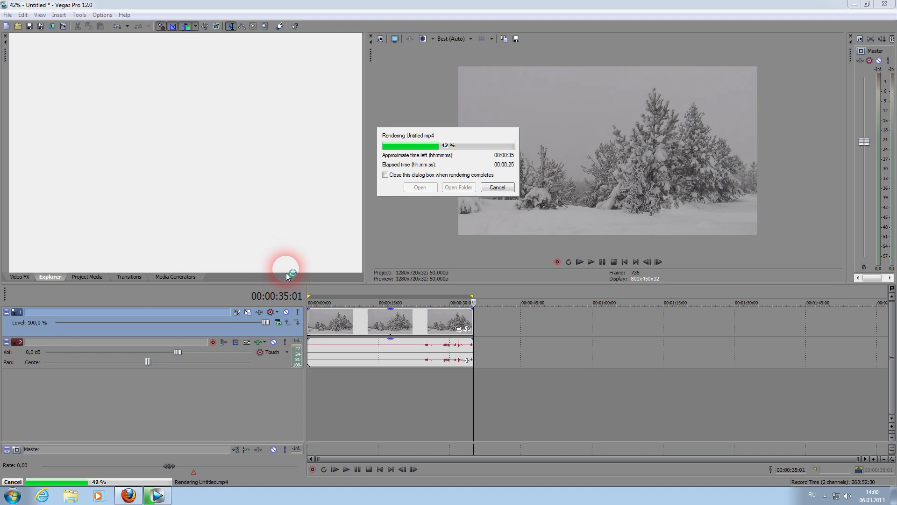
click(825, 496)
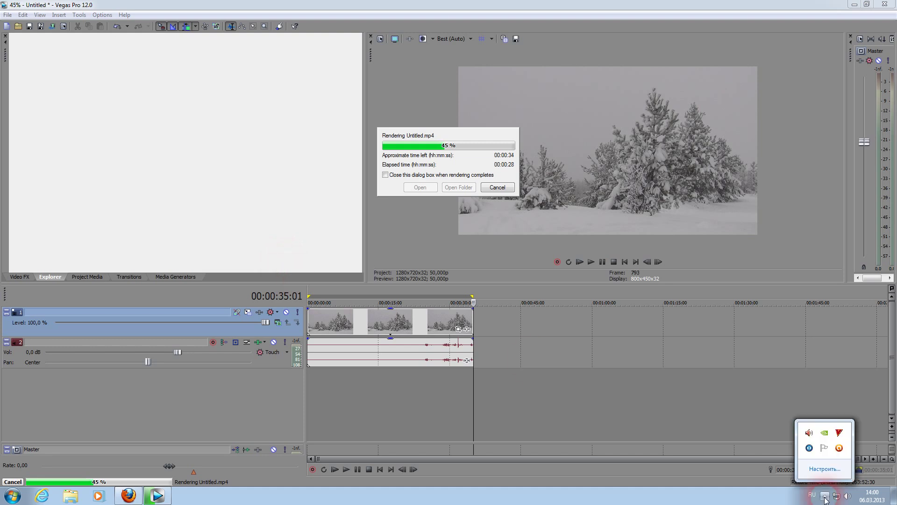
click(400, 411)
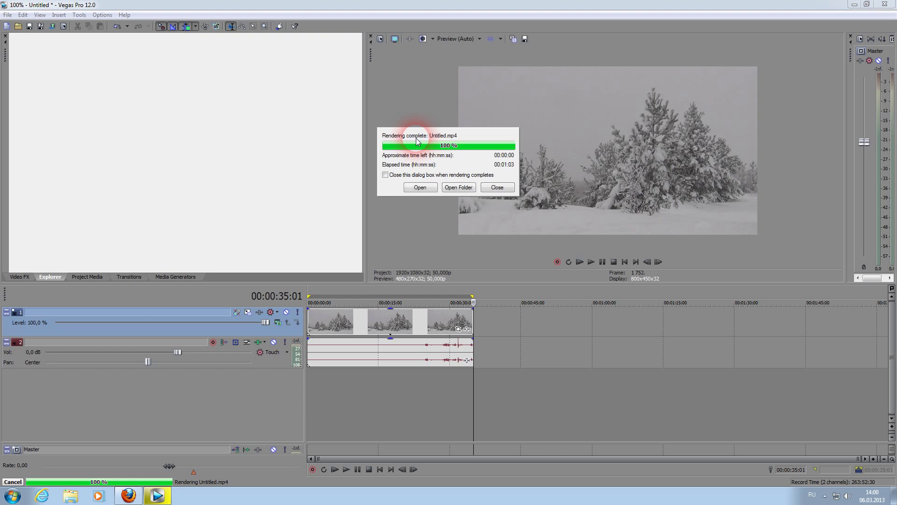
Check the rendered Untitled.mp4 in its output folder and play it from the desktop in VLC, closing both windows.
click(458, 187)
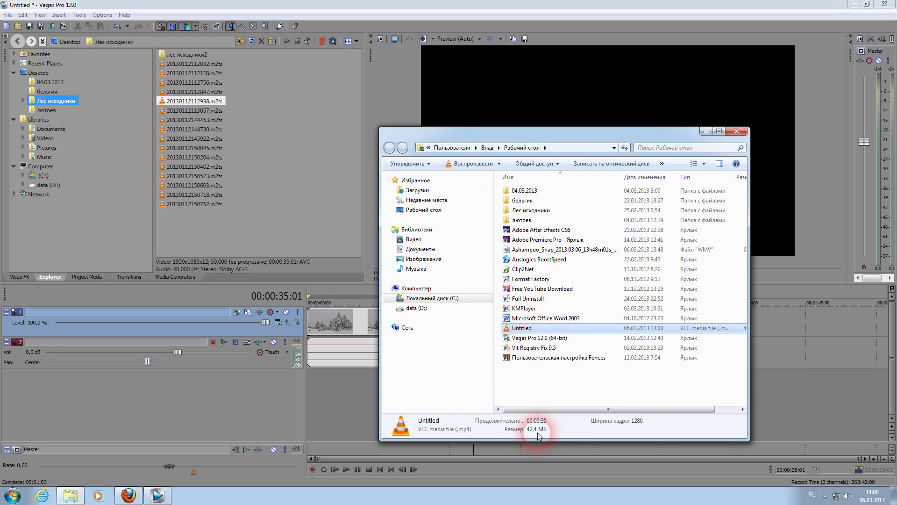
click(737, 133)
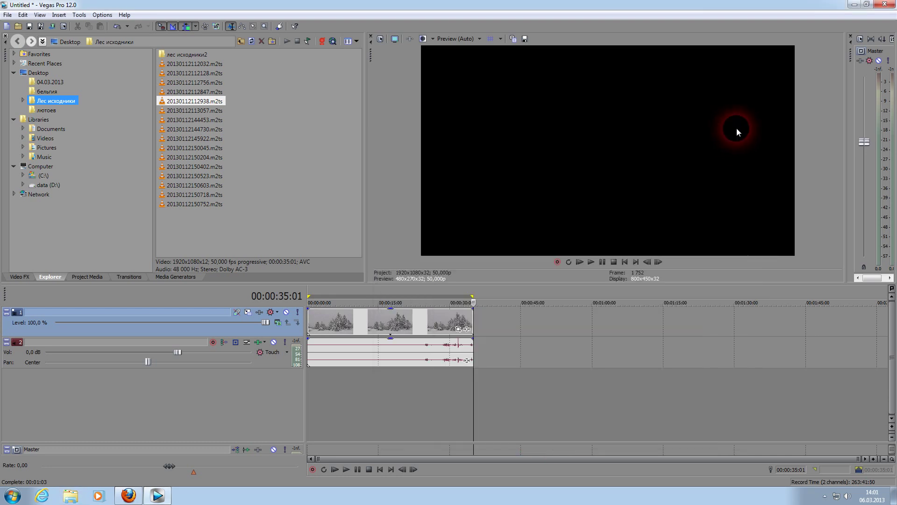
click(855, 4)
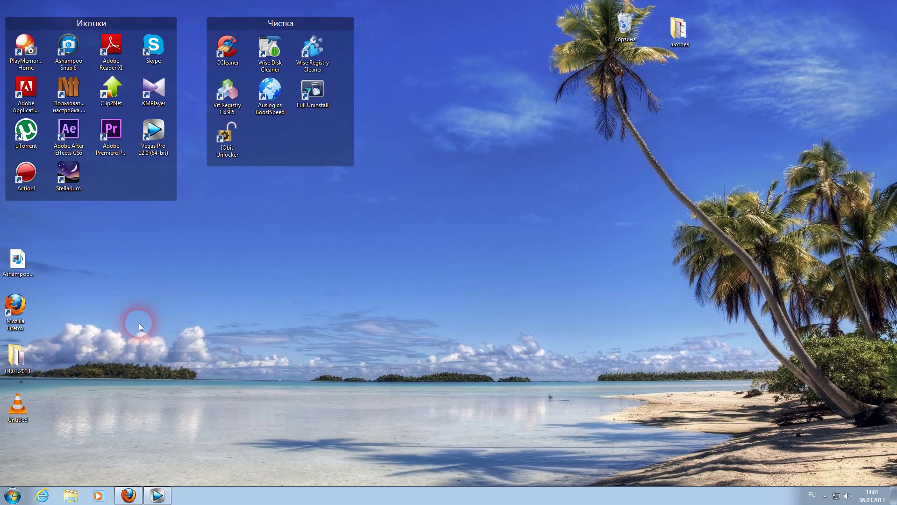
click(19, 413)
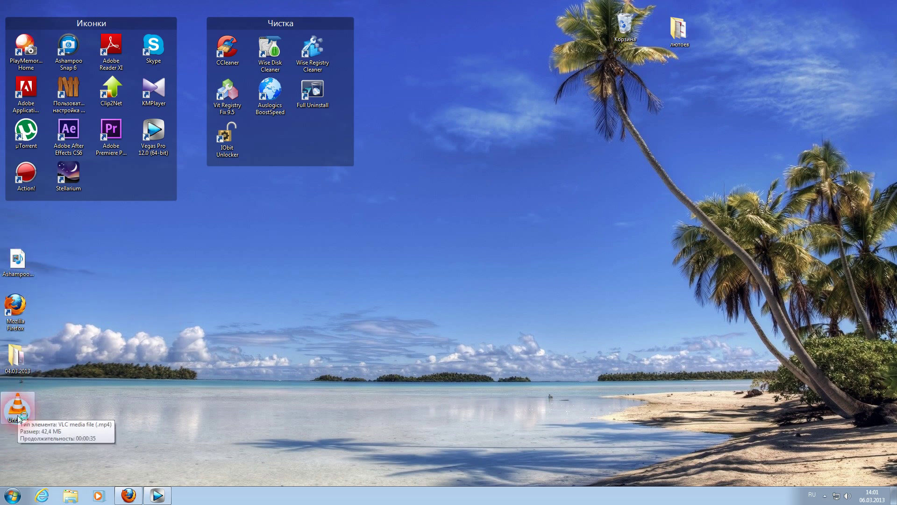
double_click(19, 417)
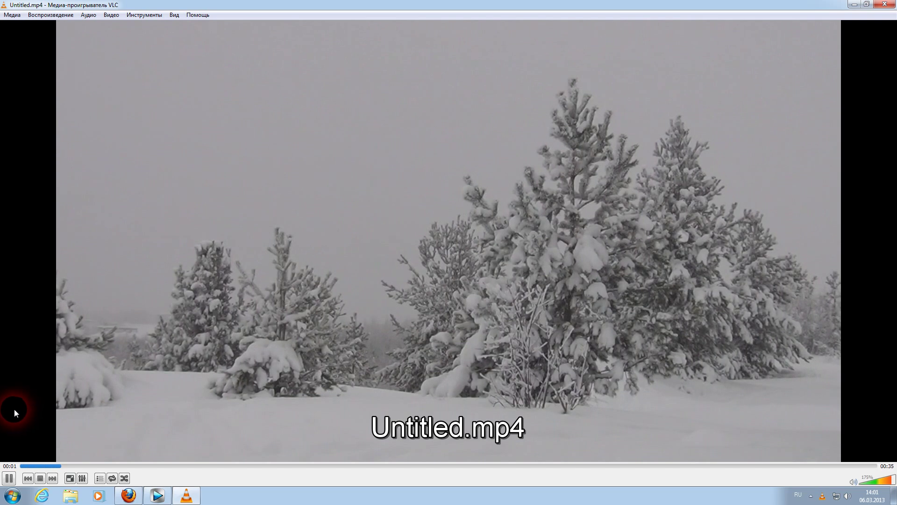
click(885, 5)
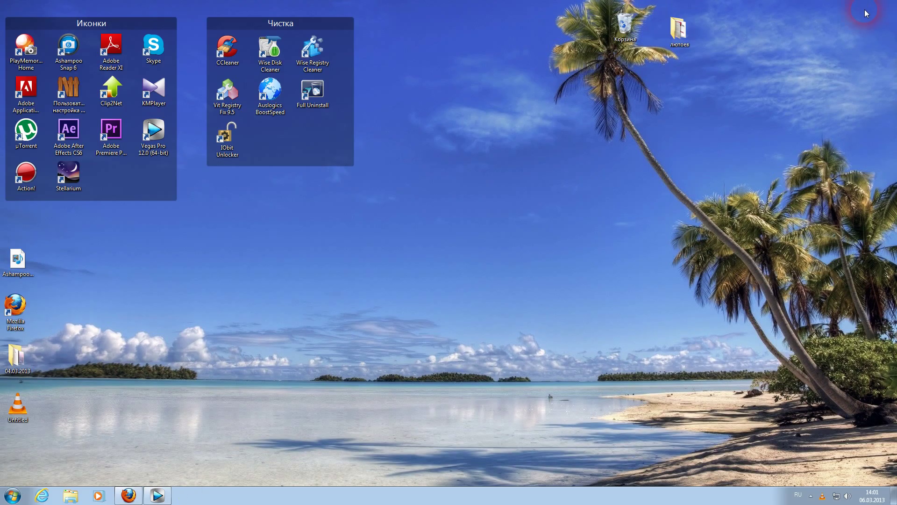
Examine the general and detailed file properties of the rendered Untitled video on the desktop.
right_click(12, 412)
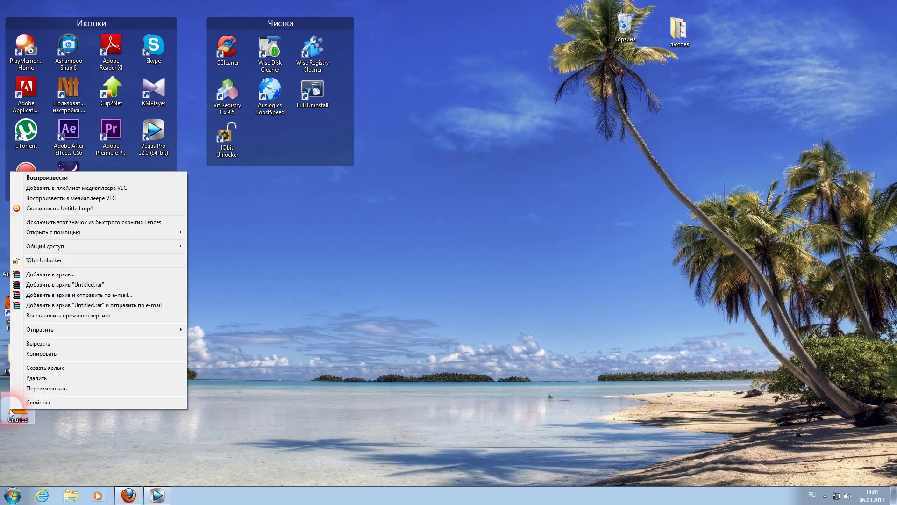
click(36, 402)
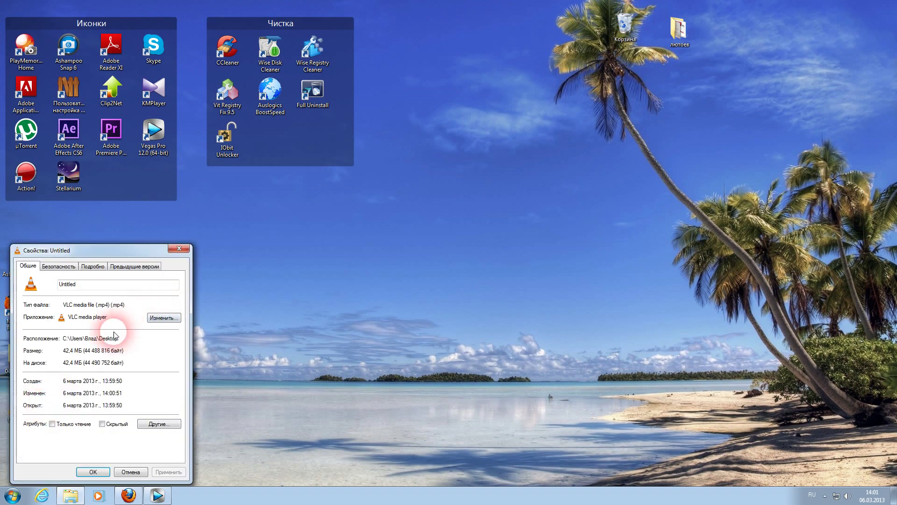
click(93, 266)
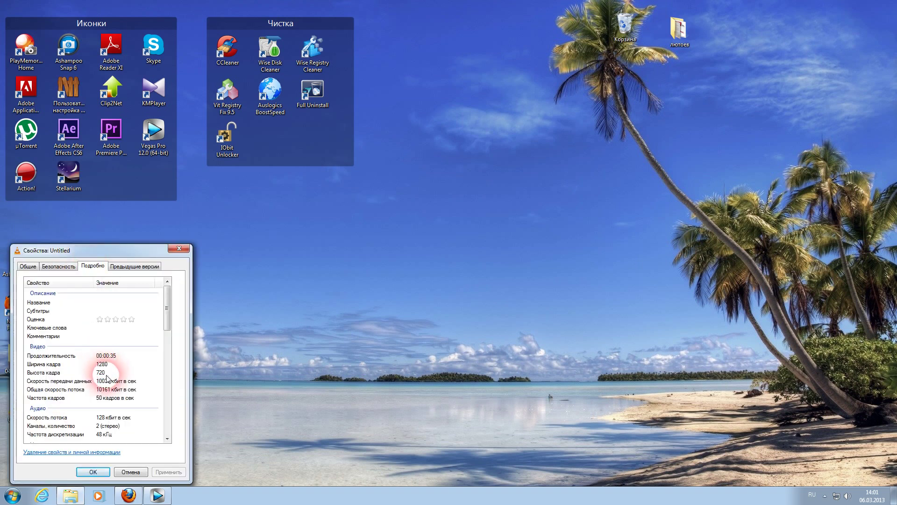
click(128, 473)
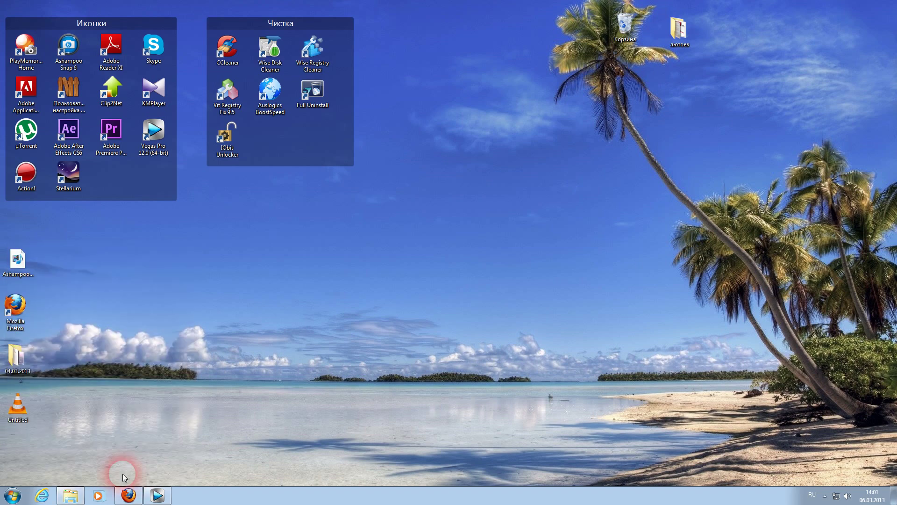
Switch back to Vegas Pro and select the video clip with the cursor placed at about 00:00:13:17.
click(157, 493)
click(372, 327)
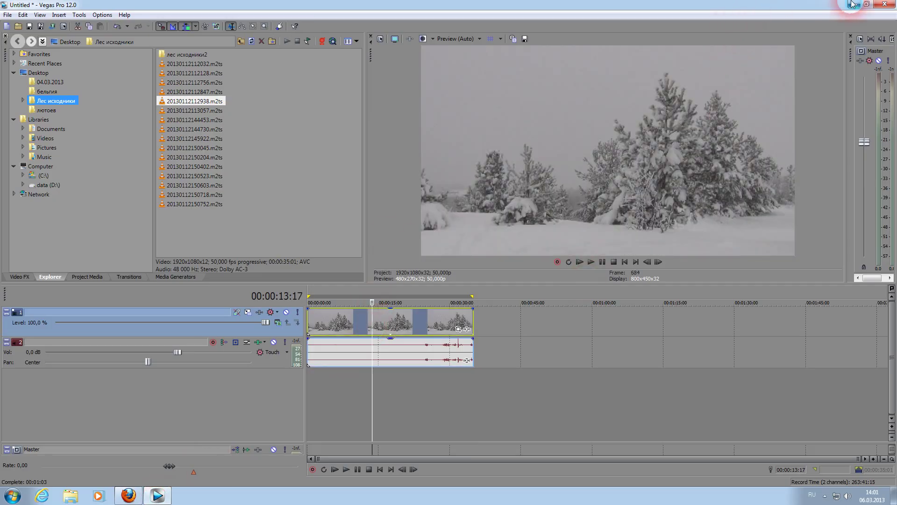
Return to the desktop and recheck the rendered Untitled video's file size, frame dimensions and bit rate in its properties.
click(854, 5)
right_click(17, 406)
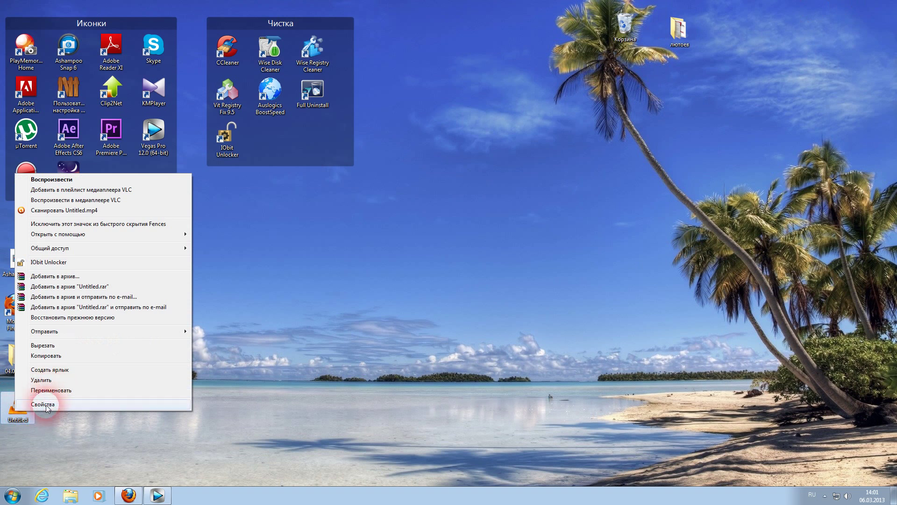
click(39, 404)
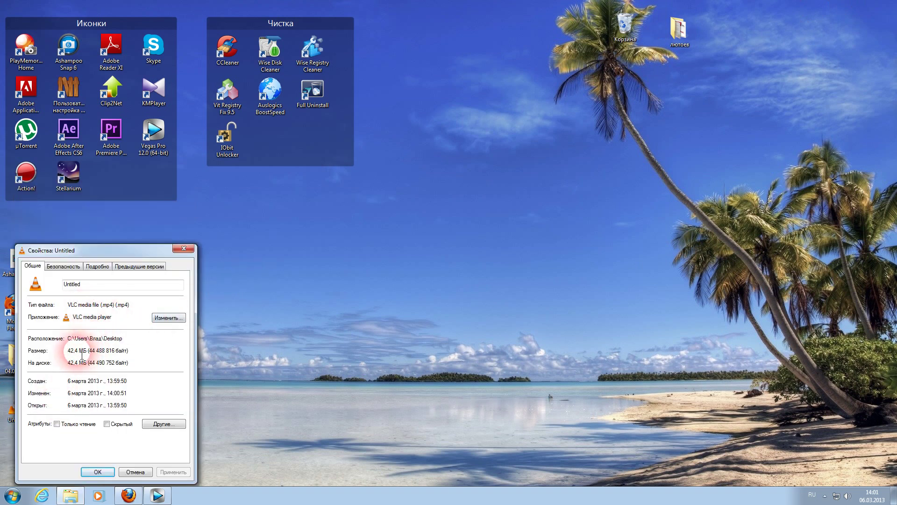
click(97, 265)
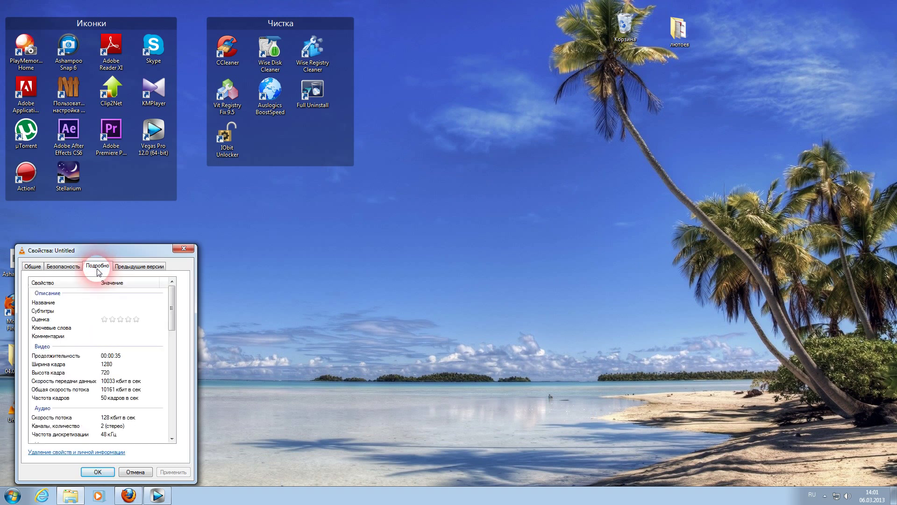
click(144, 468)
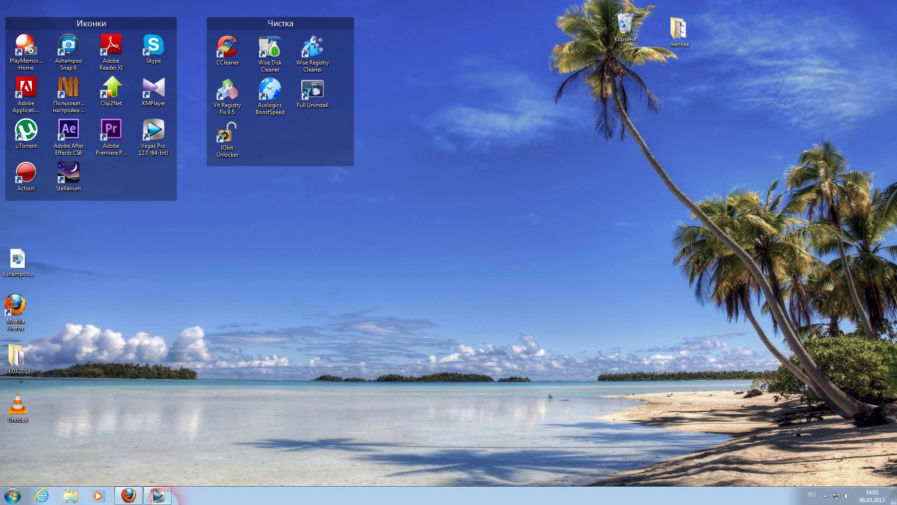
Switch back to Vegas Pro, open the Render As dialog and collapse the Sony AVC/MVC template list.
click(156, 496)
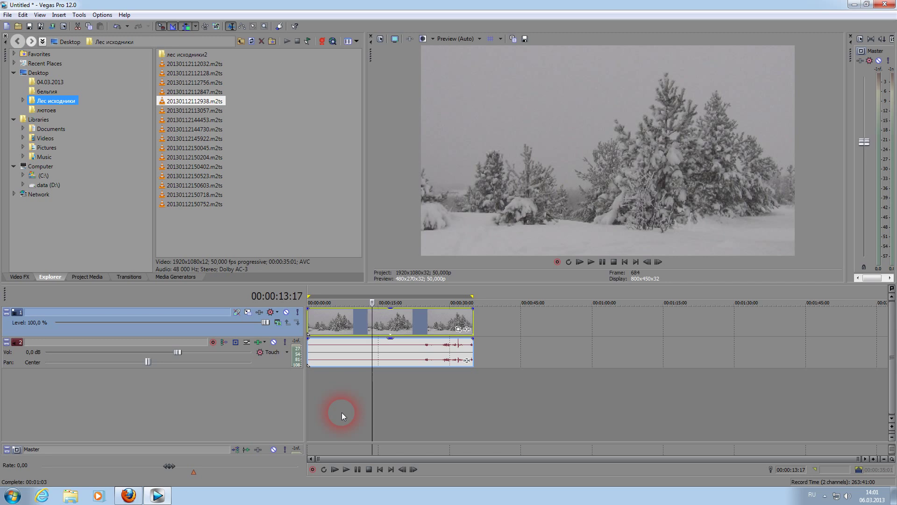
click(8, 15)
click(25, 78)
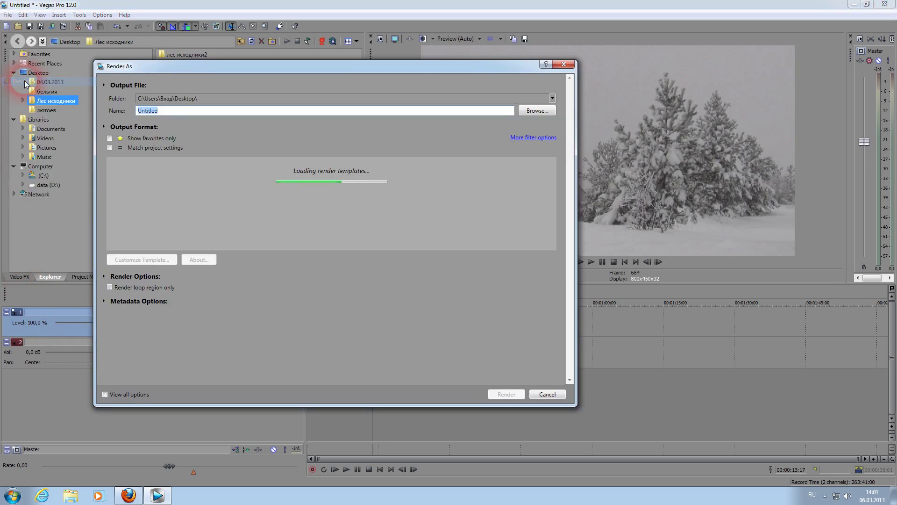
click(235, 245)
click(110, 238)
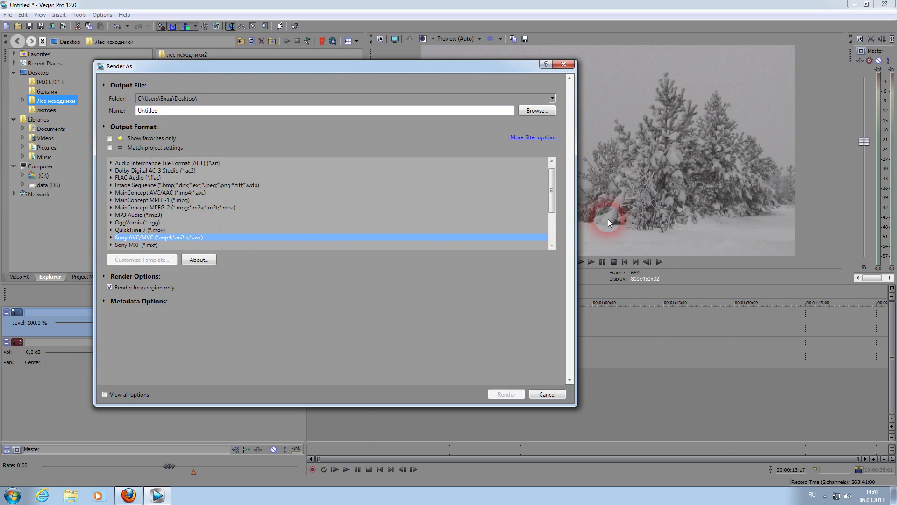
Look through the remaining output formats, including Video for Windows (*.avi), Windows Media Video V11 (*.wmv) and Sony AVC/MVC.
drag(557, 194, 346, 247)
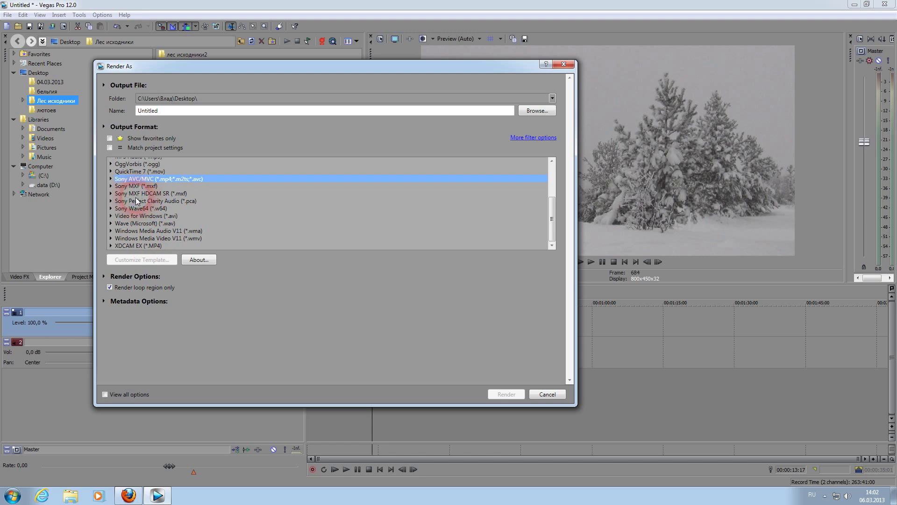
click(131, 216)
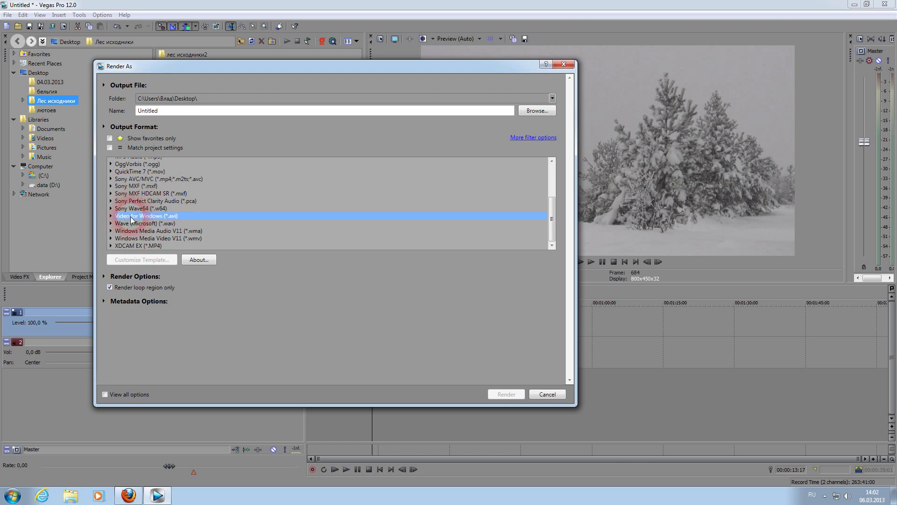
click(141, 238)
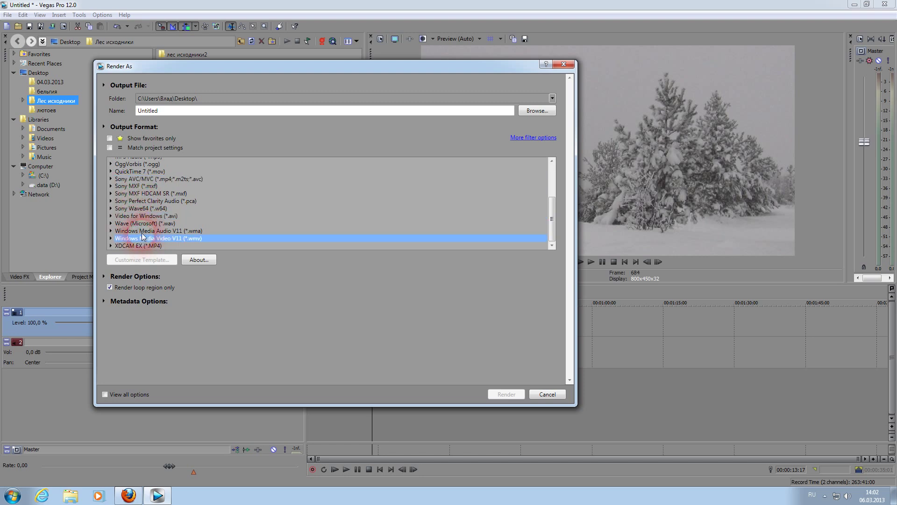
click(145, 216)
click(139, 180)
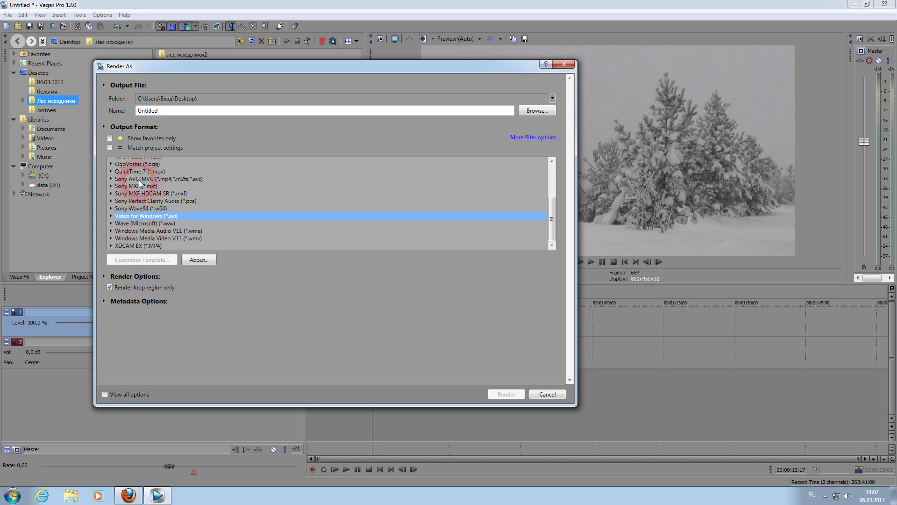